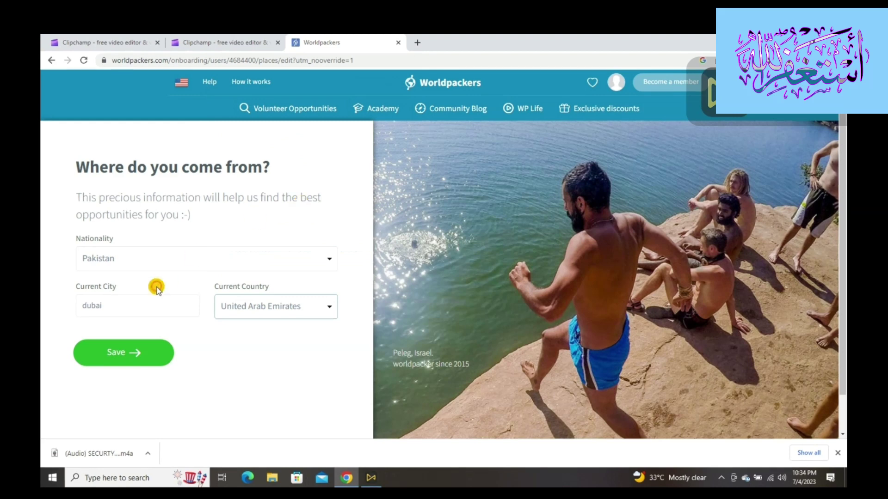
Save the nationality and current location details, and select Eco Program, Work exchange and Social Impact as trip types.
click(141, 346)
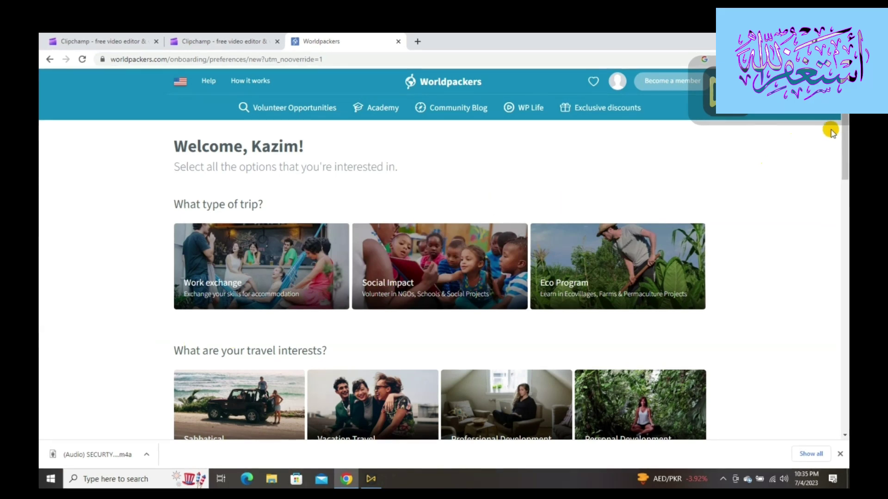
drag(845, 131, 845, 171)
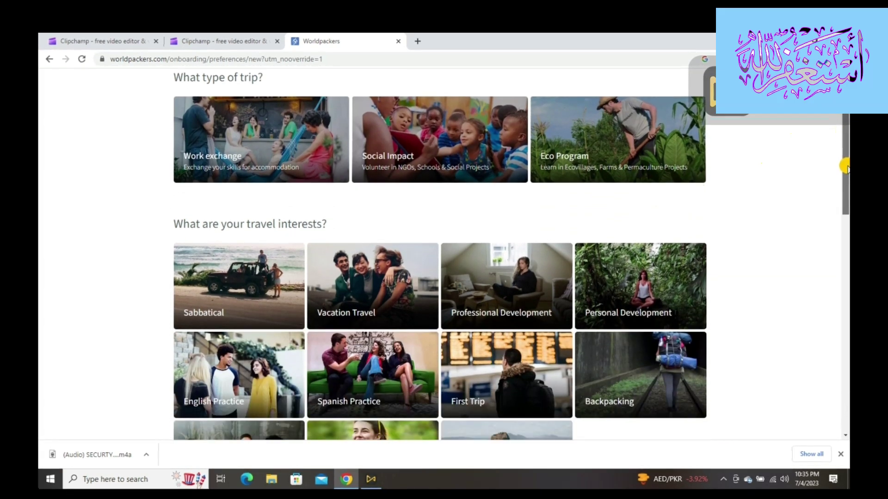
click(639, 139)
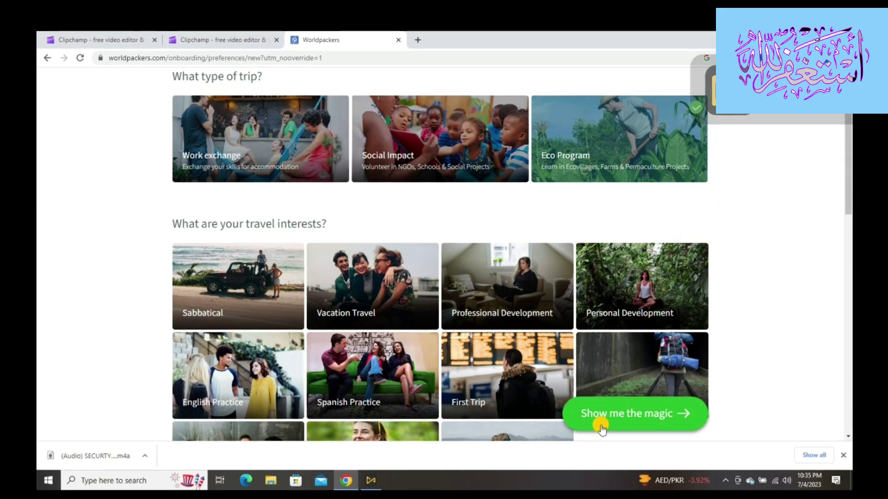
click(615, 410)
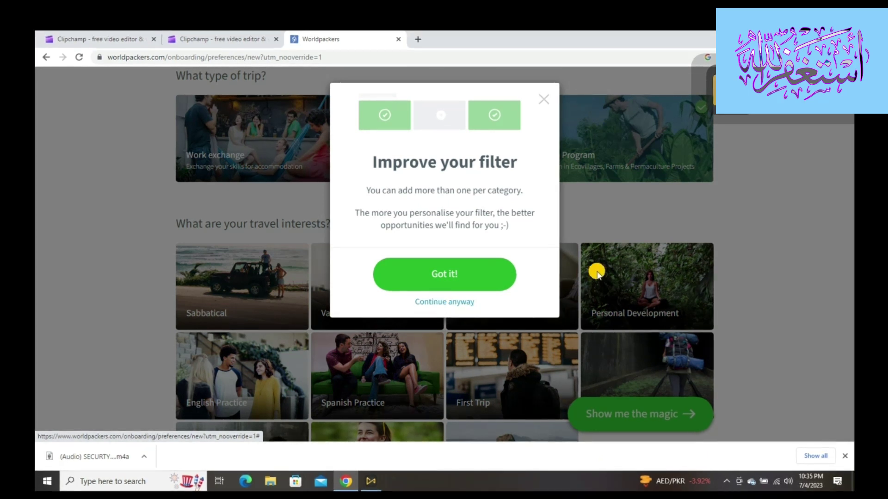
click(708, 220)
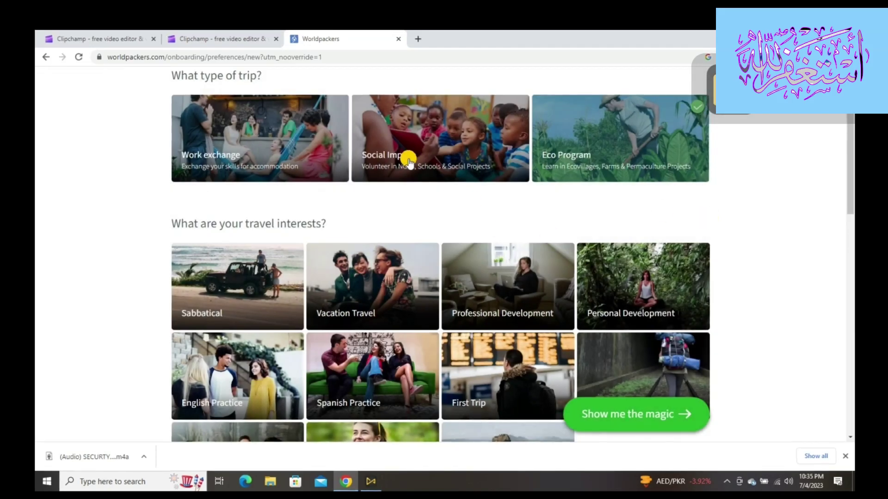
click(239, 124)
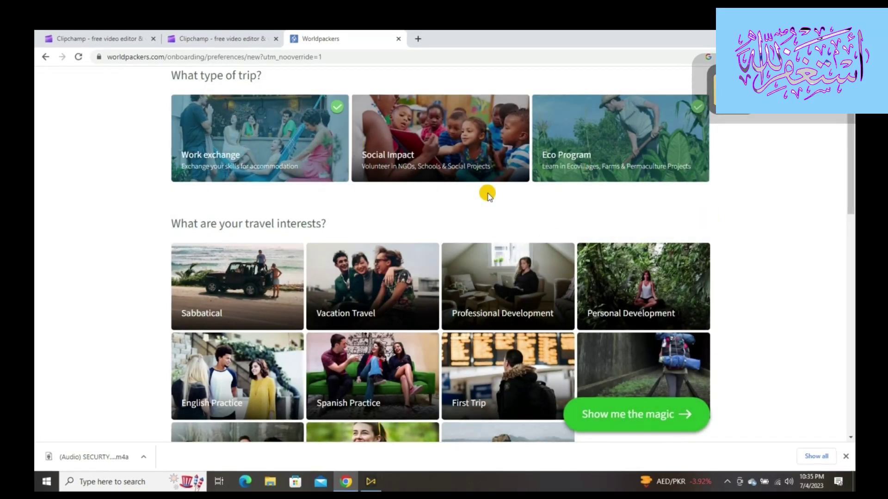
click(447, 152)
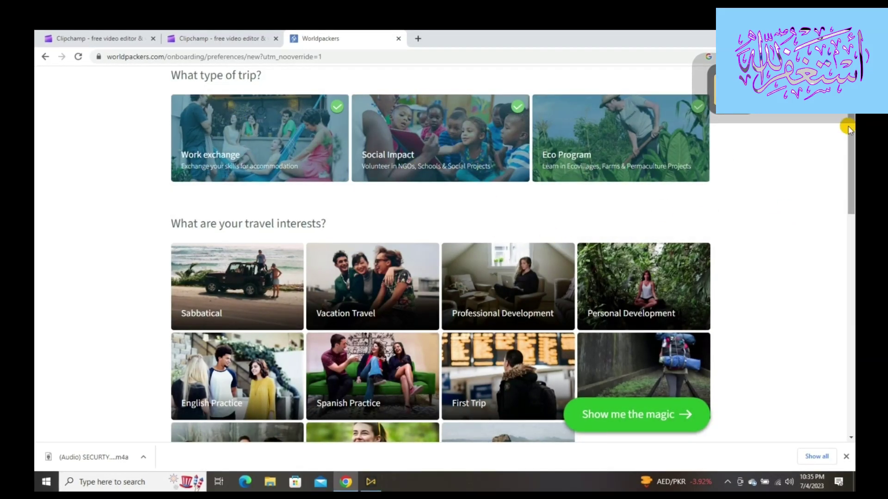
Select First Trip, Vacation Travel, Personal Development and Solo Travel as travel interests, and submit the preferences.
drag(849, 140, 851, 164)
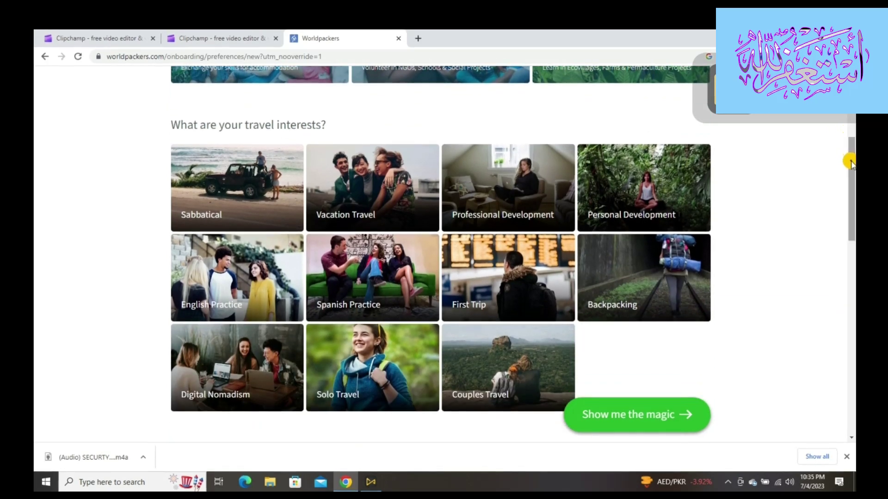
click(486, 286)
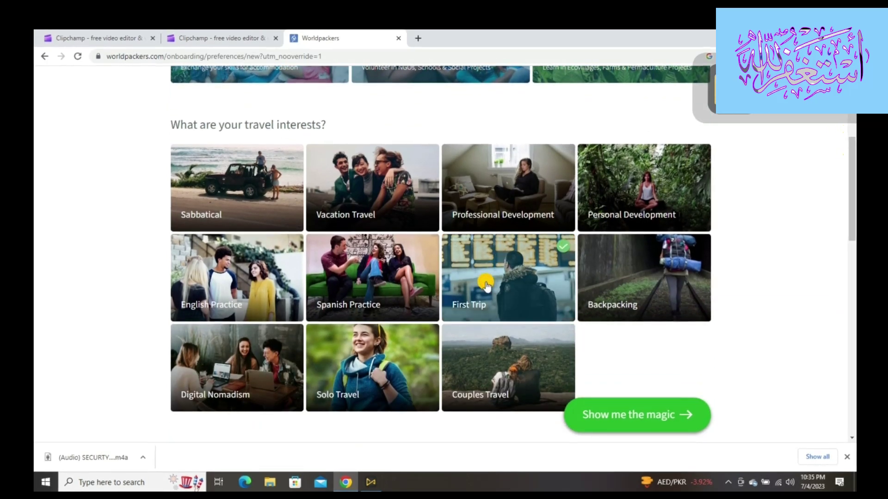
click(366, 191)
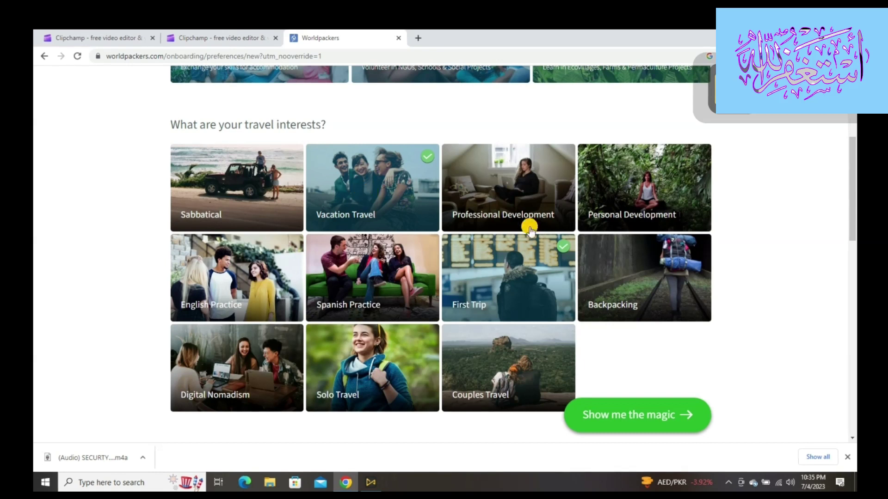
click(618, 192)
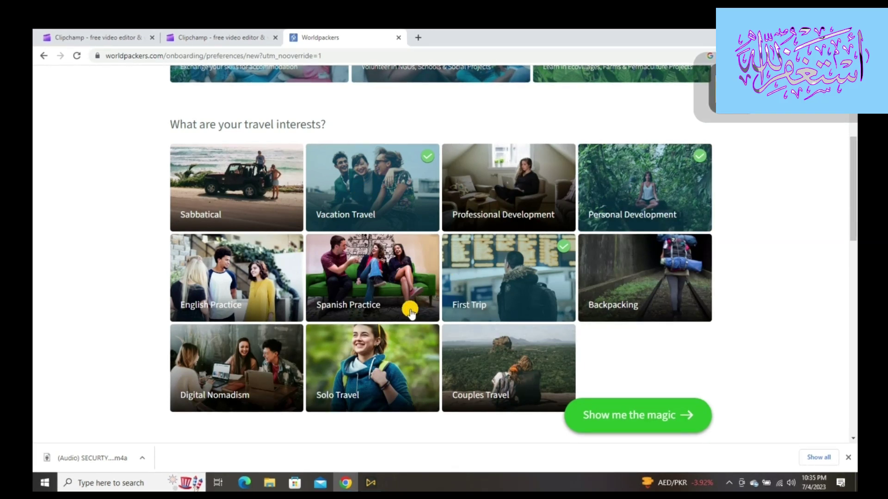
click(363, 368)
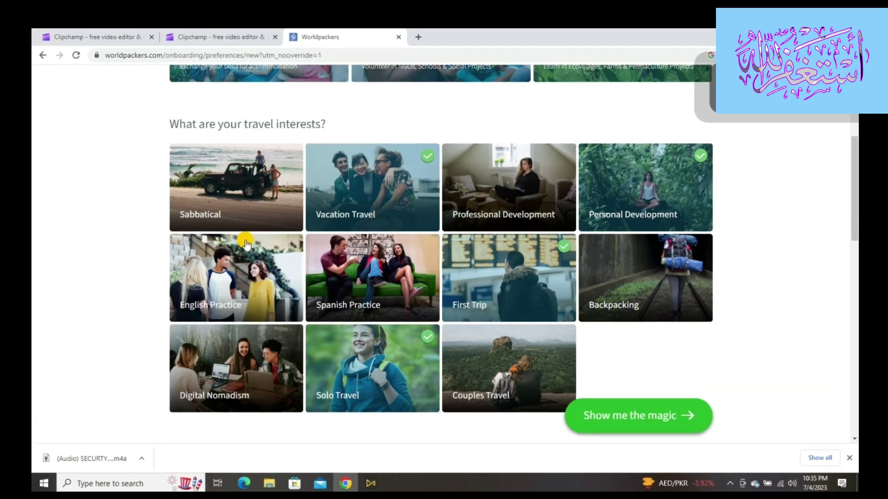
click(617, 415)
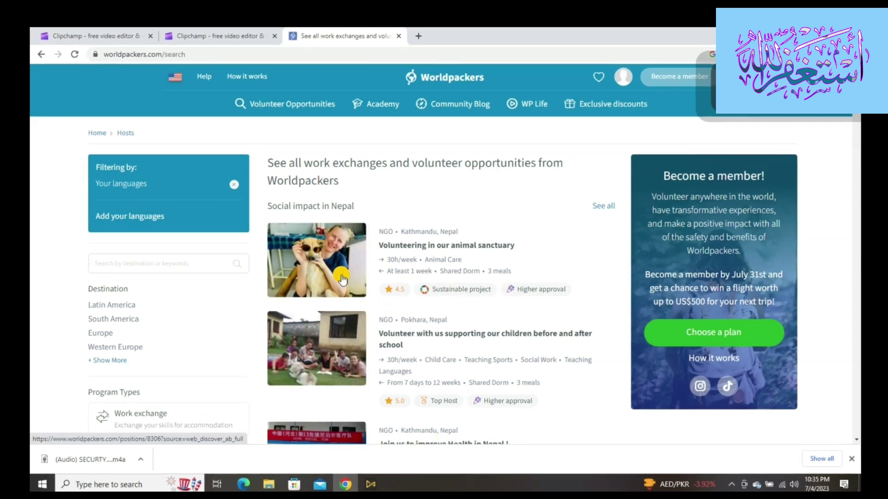
Start adding spoken languages to the profile, choosing Arabic as the first language and English as the second.
click(152, 221)
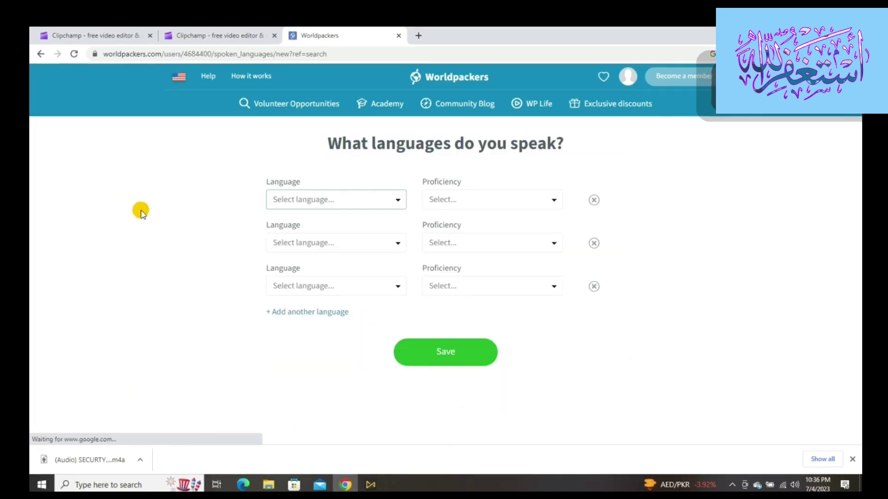
click(343, 200)
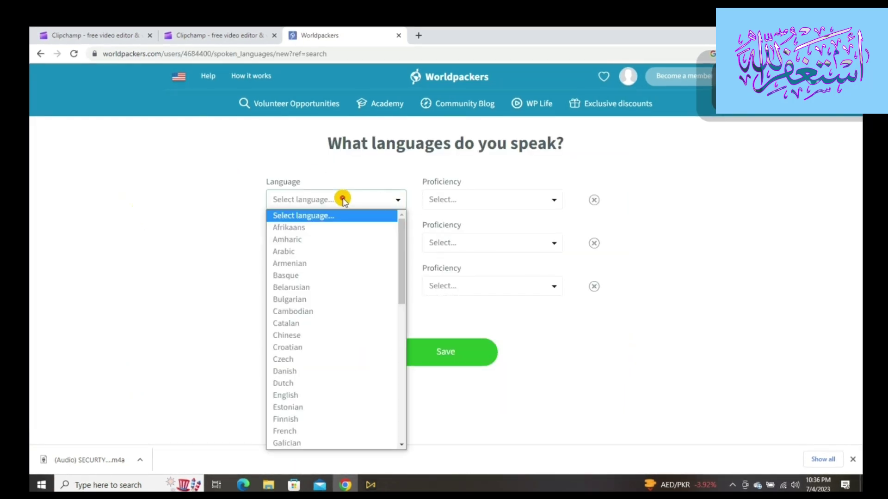
mouse_move(402, 232)
mouse_down()
mouse_move(402, 273)
mouse_move(402, 236)
mouse_up()
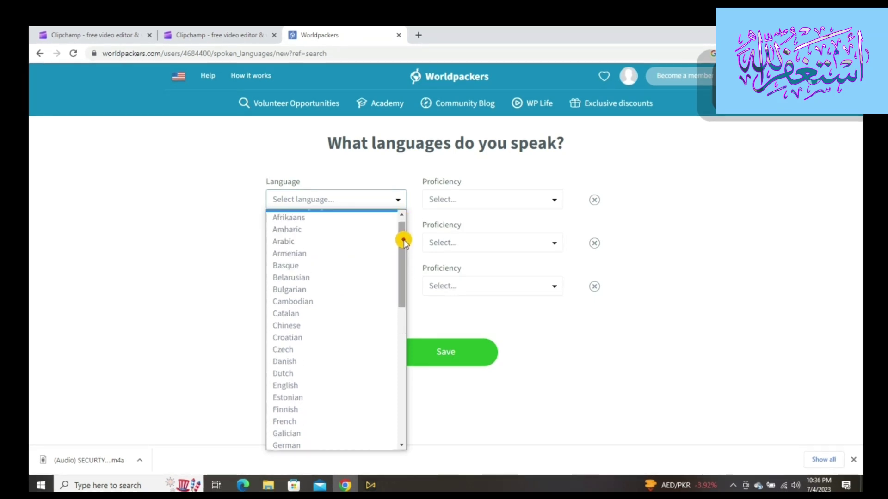
click(285, 244)
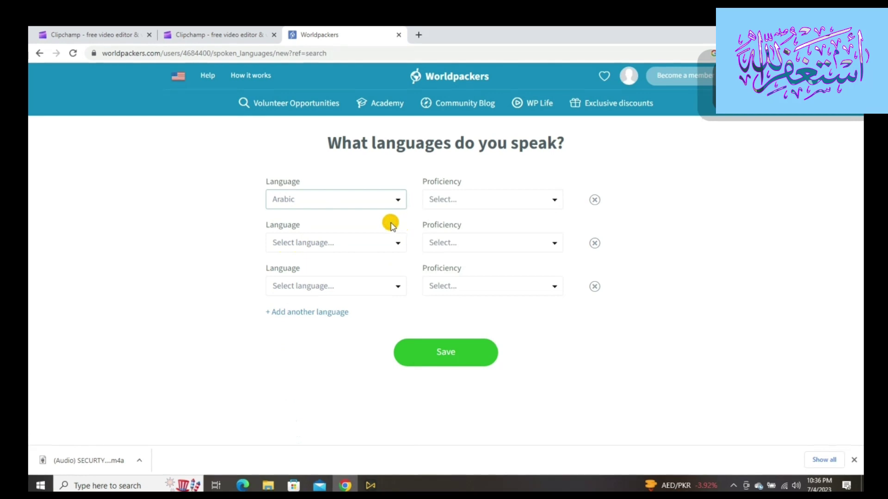
drag(388, 225, 396, 263)
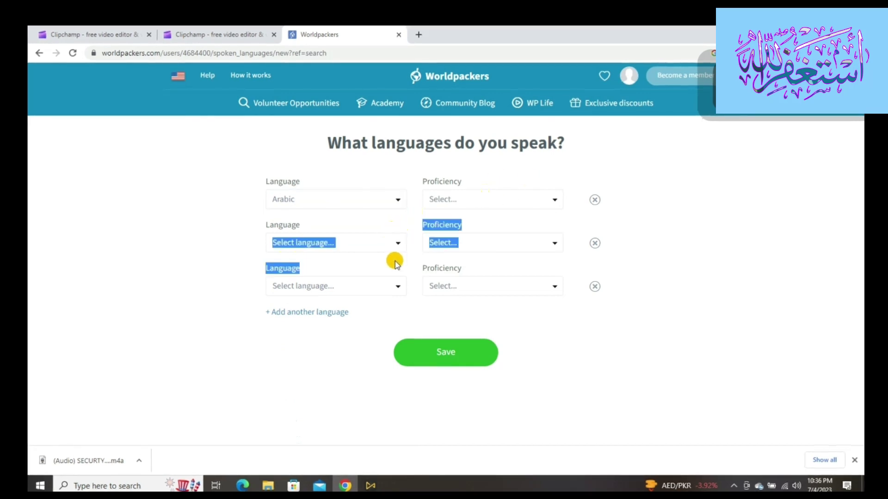
click(396, 245)
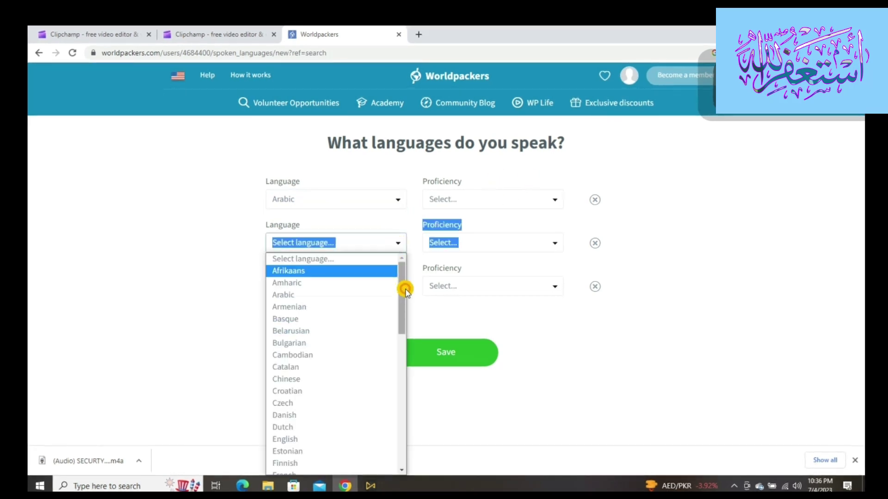
drag(405, 291, 419, 426)
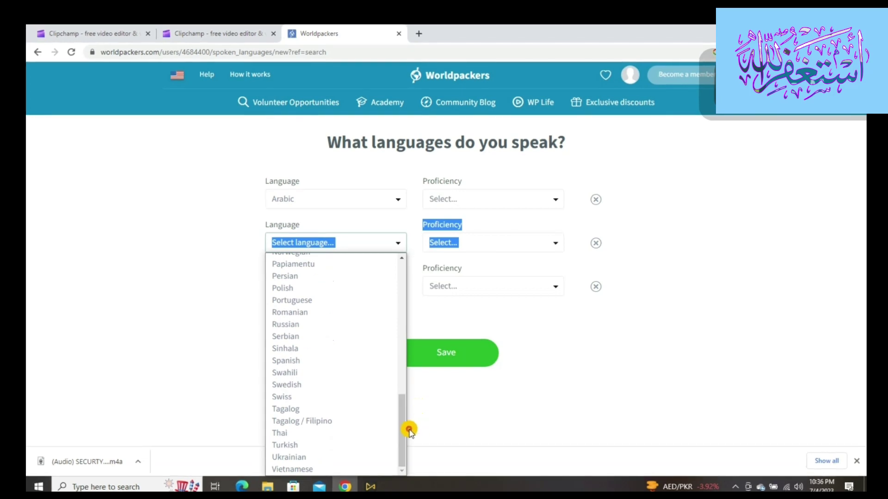
drag(400, 434, 399, 334)
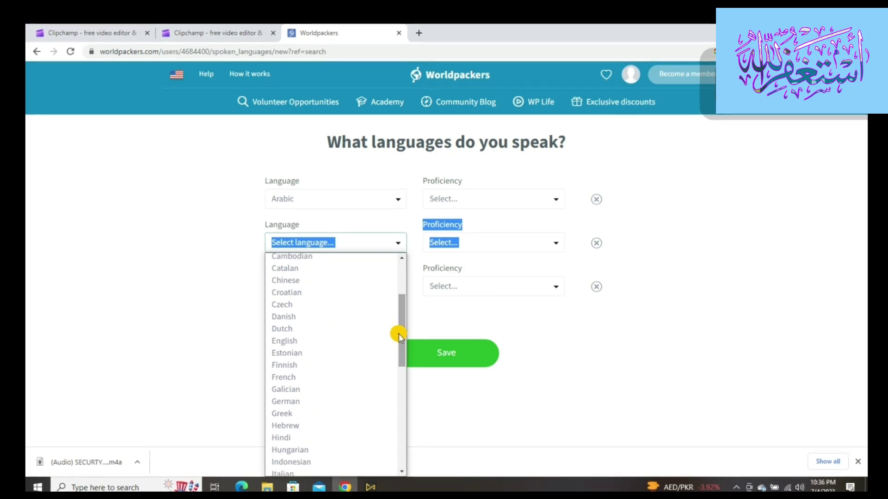
click(332, 343)
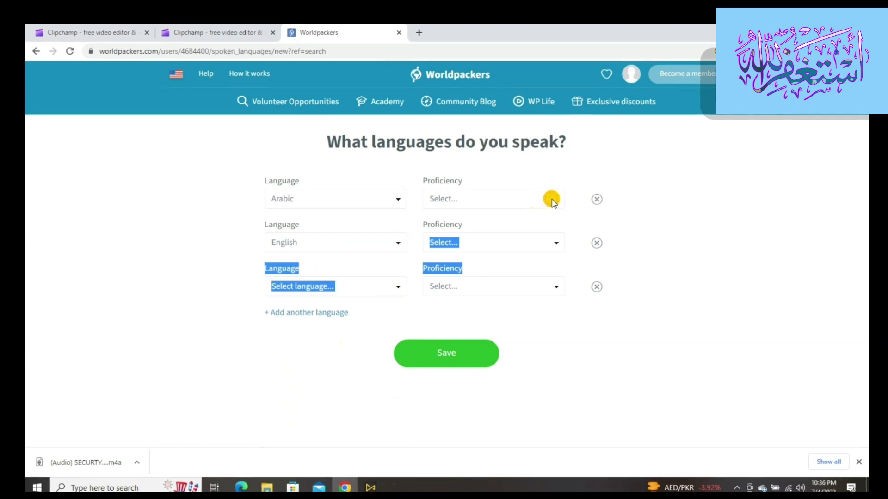
Set the proficiency to Intermediate for Arabic and Beginner for English.
click(551, 200)
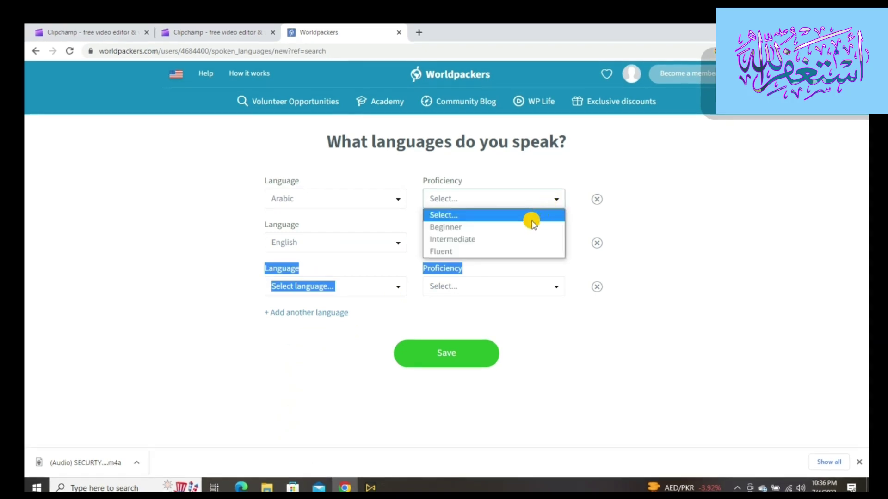
click(523, 238)
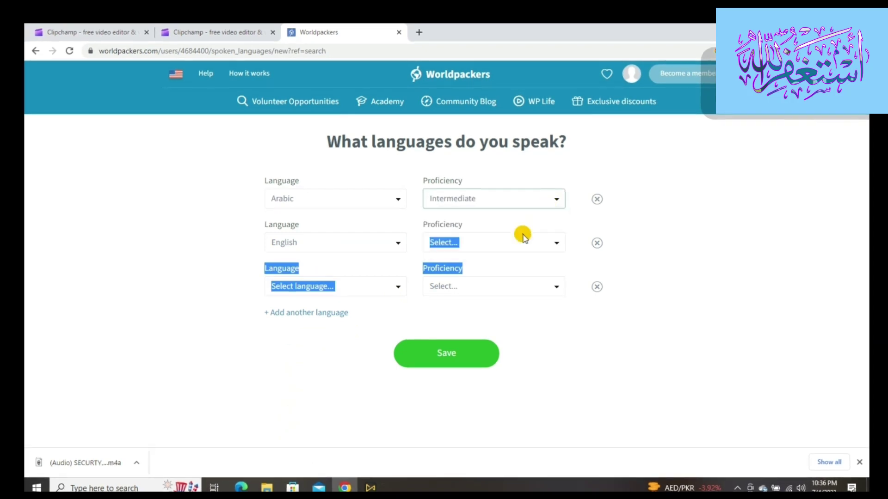
click(556, 248)
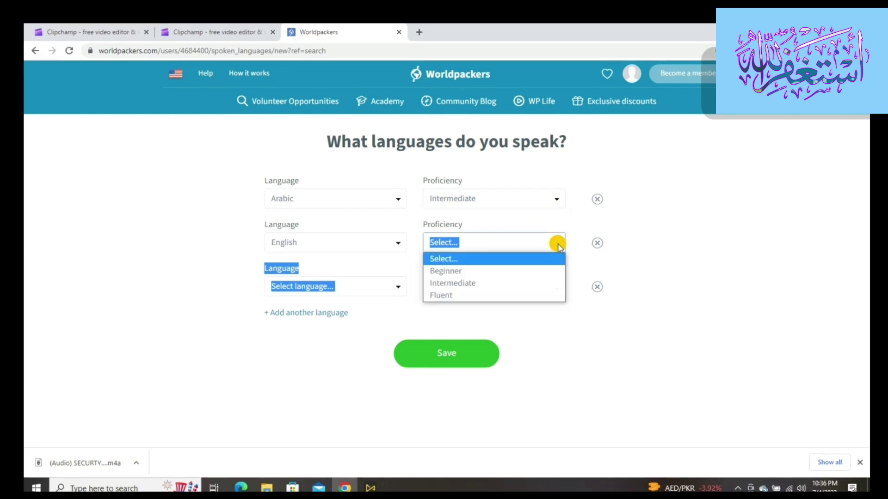
click(513, 273)
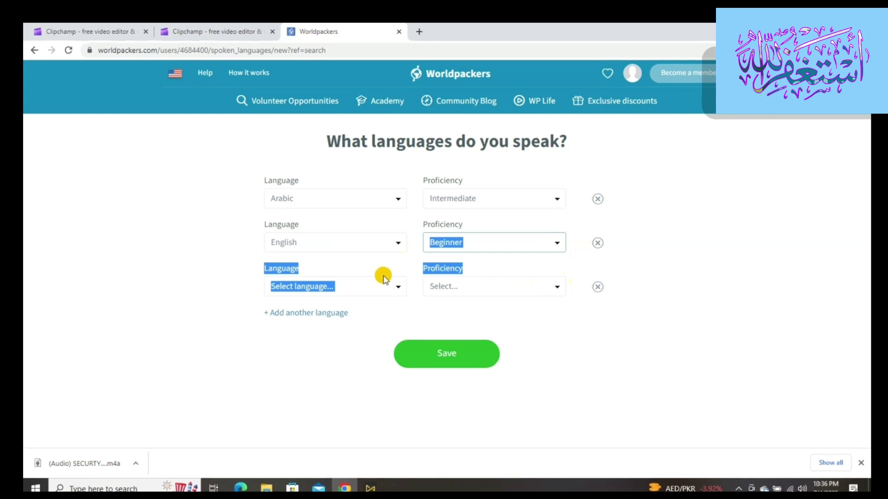
Choose Hindi as the third language with Beginner proficiency, and save the spoken languages.
click(398, 289)
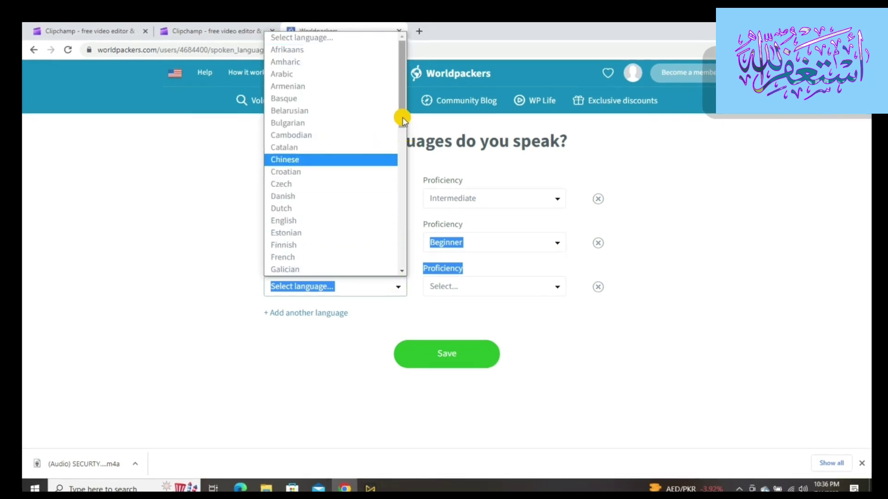
drag(401, 118, 402, 155)
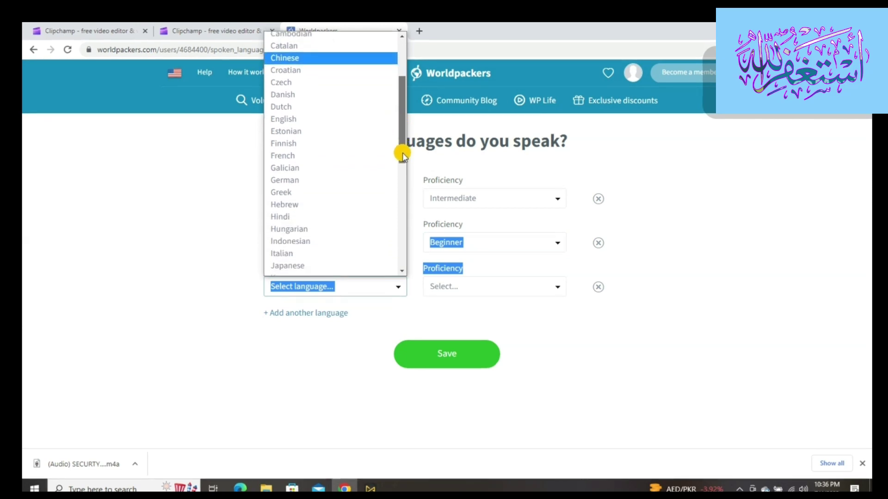
click(276, 216)
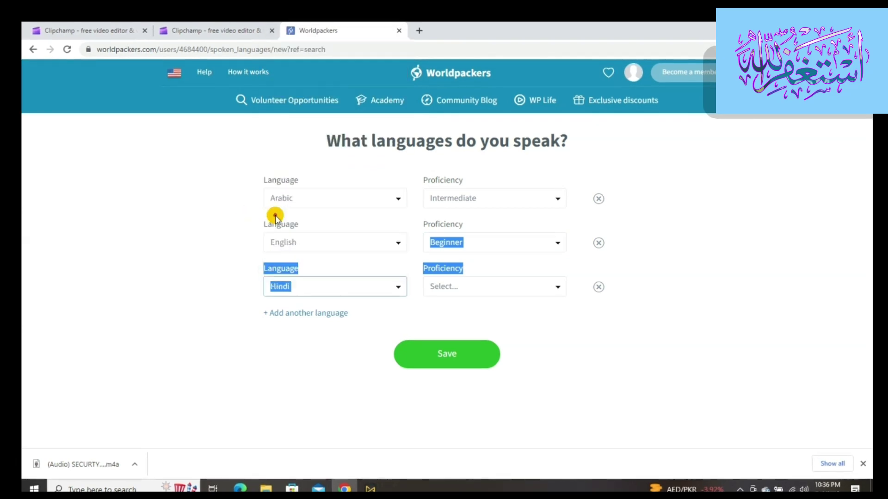
click(560, 289)
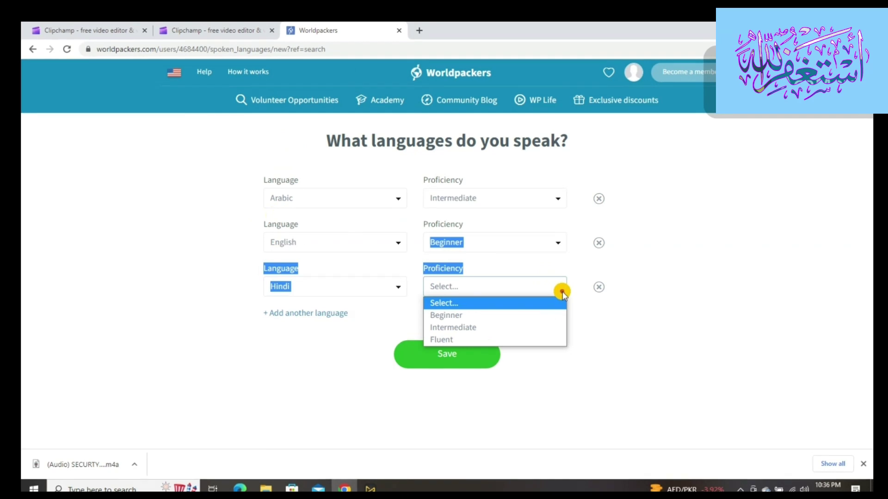
click(504, 318)
click(460, 347)
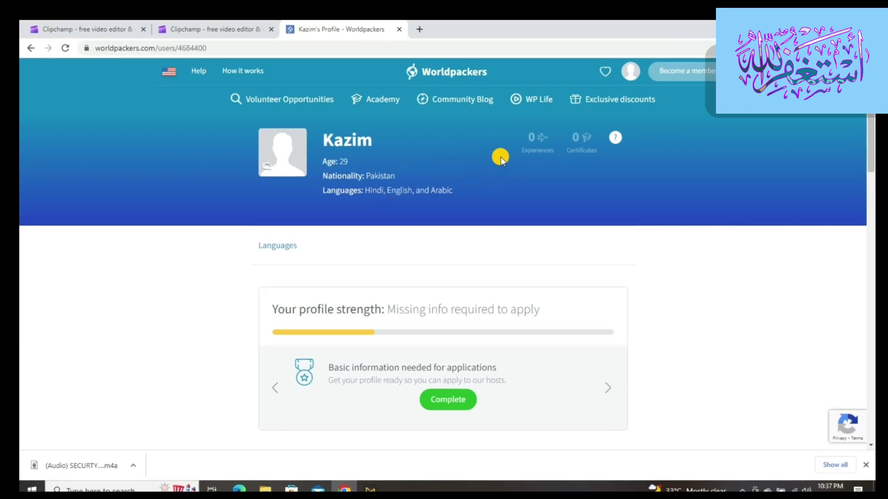
mouse_move(433, 120)
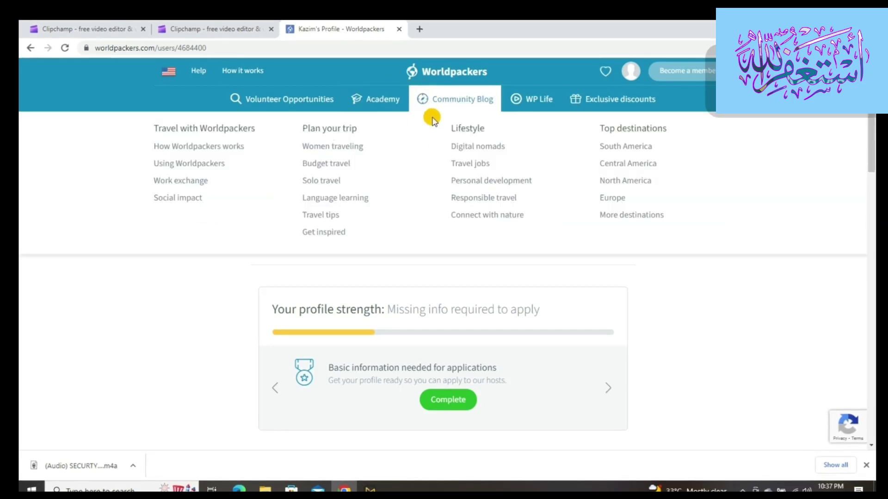
mouse_move(375, 94)
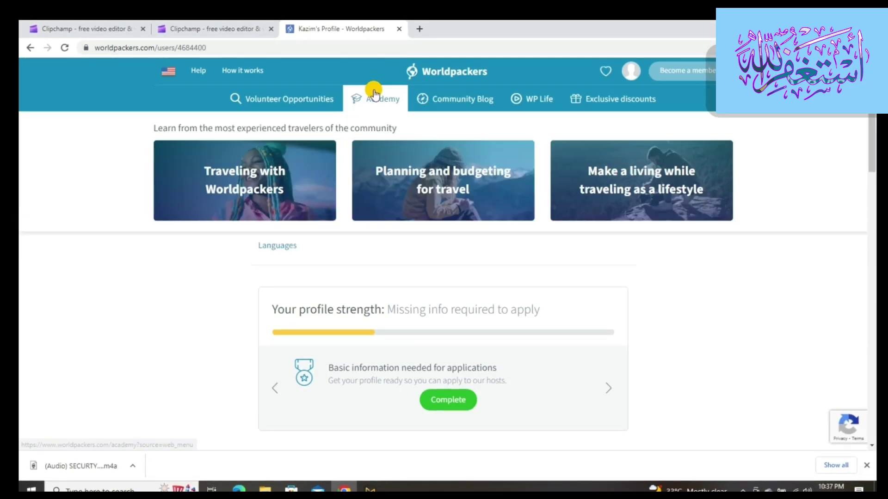
mouse_move(325, 98)
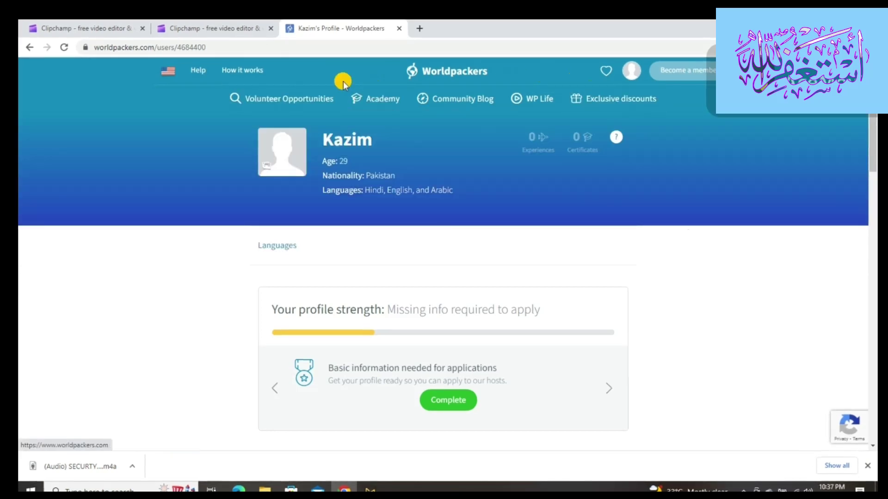
mouse_move(249, 105)
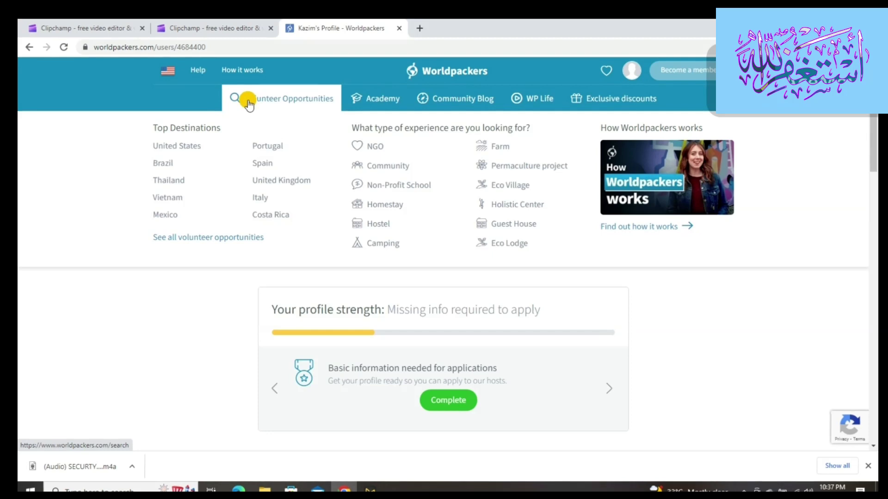
Look at the volunteer opportunities for the United States, and return to the profile page.
click(182, 146)
click(182, 146)
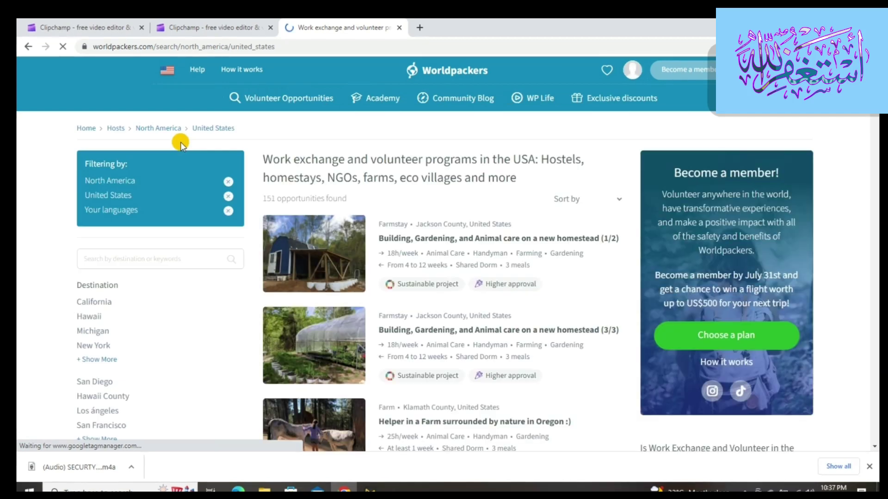
click(27, 46)
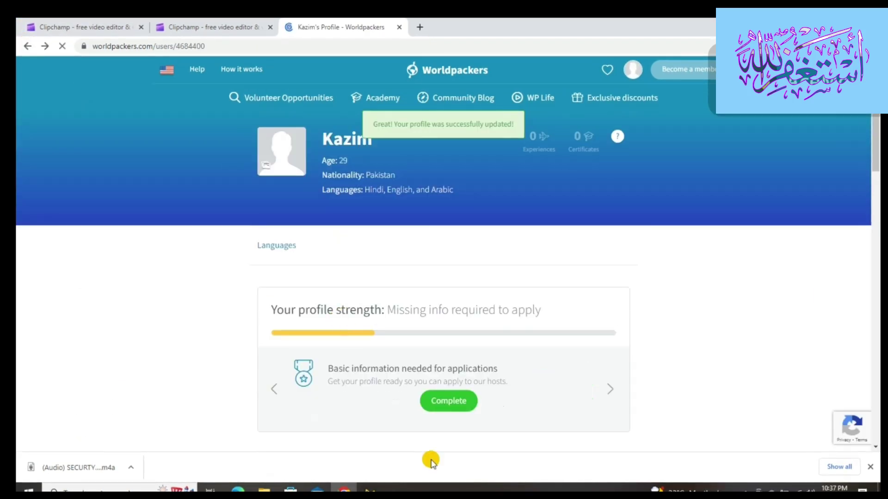
Start completing the basic application information, adding Animal Care as a skill with Some experience.
click(441, 402)
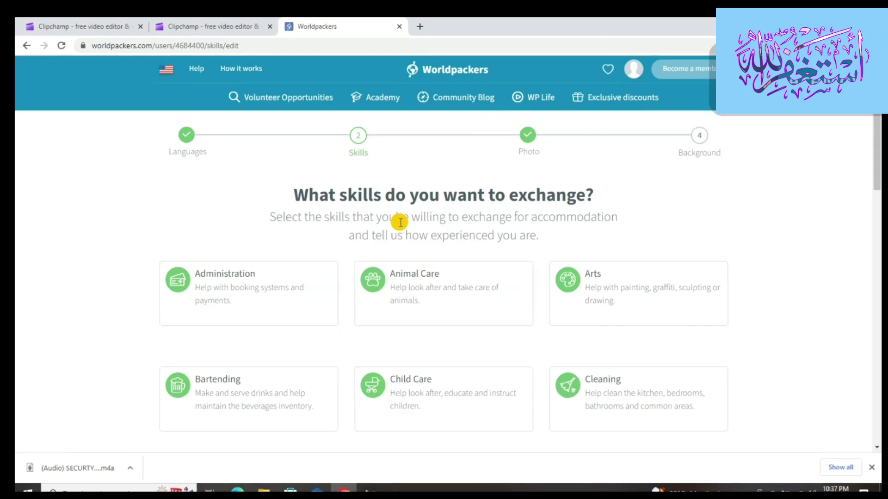
click(373, 282)
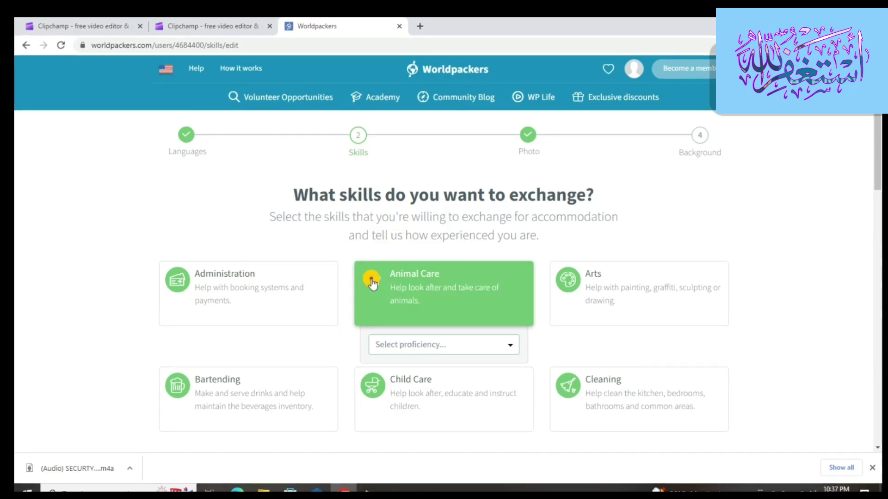
click(412, 345)
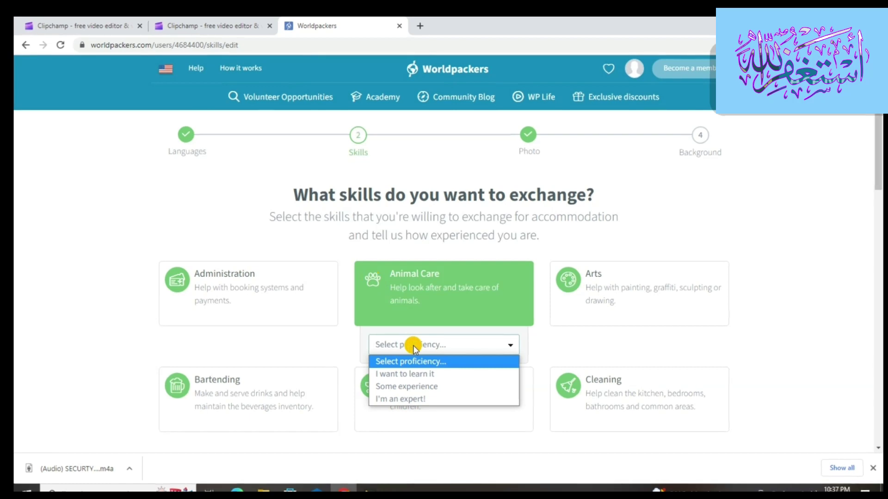
click(411, 387)
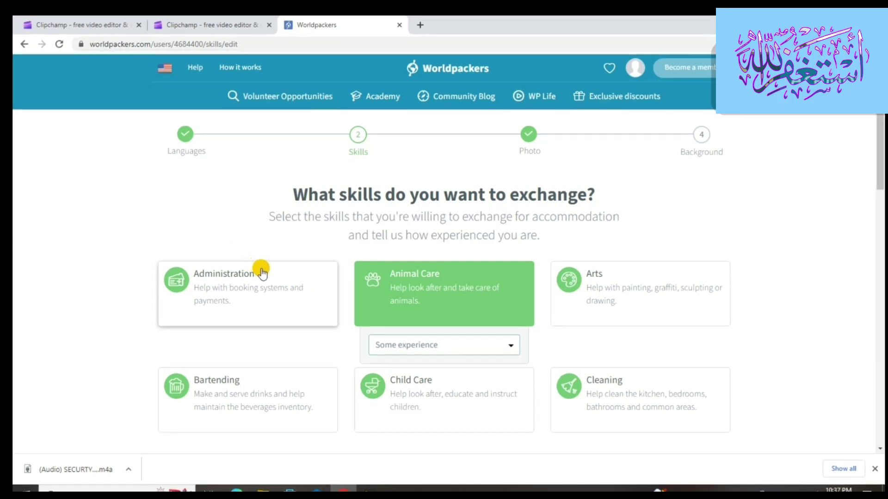
Select the Administration skill without a proficiency, and add Arts with the proficiency I'm an expert!
click(302, 280)
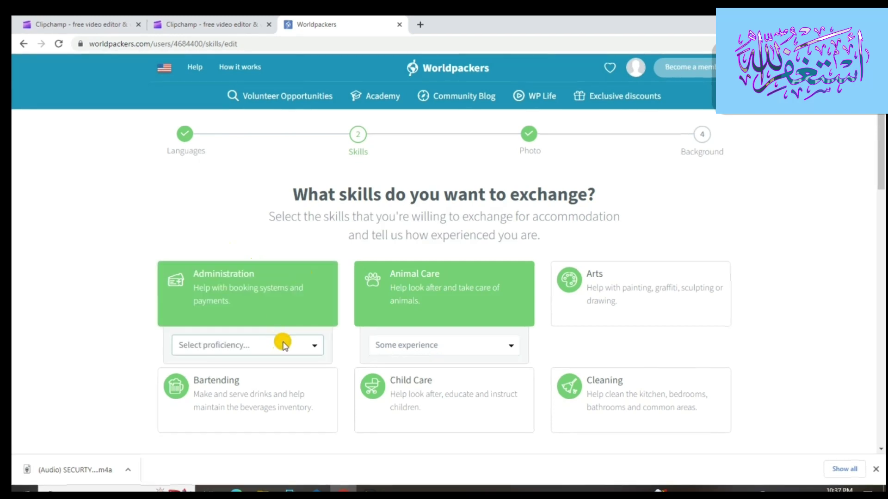
click(316, 351)
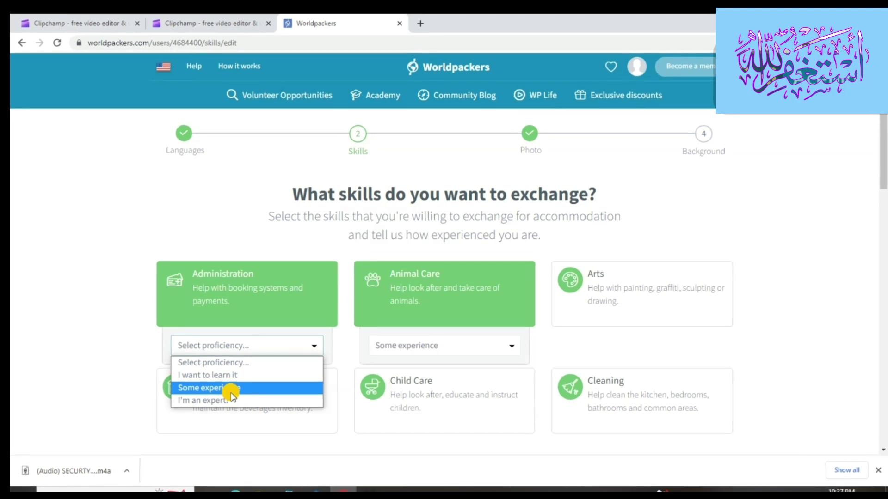
click(603, 300)
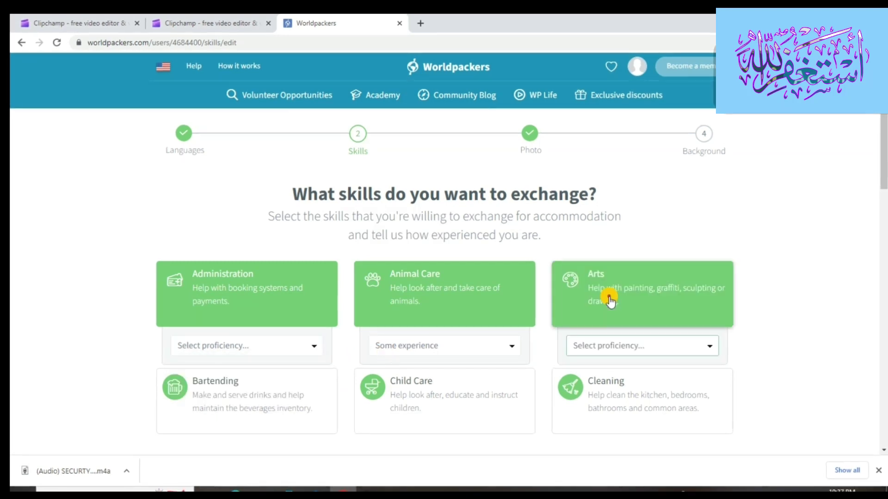
click(608, 344)
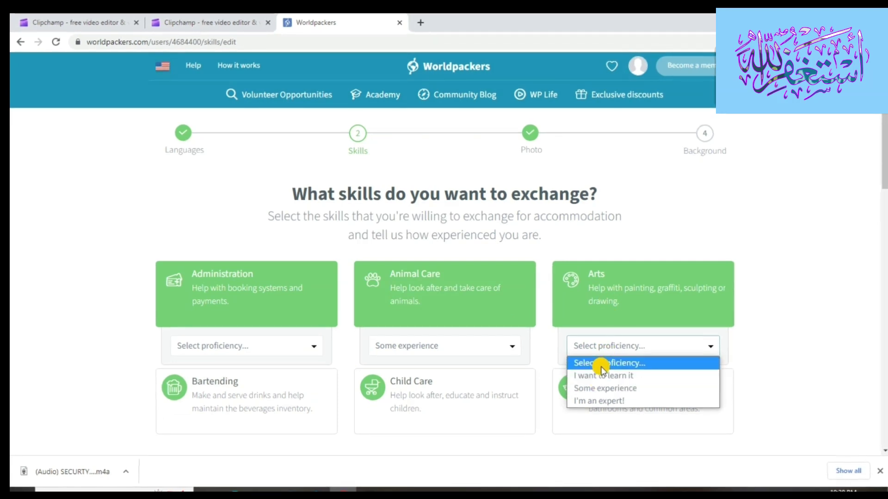
click(594, 403)
Add the Child Care and Farming skills, both with the proficiency I'm an expert!
click(471, 391)
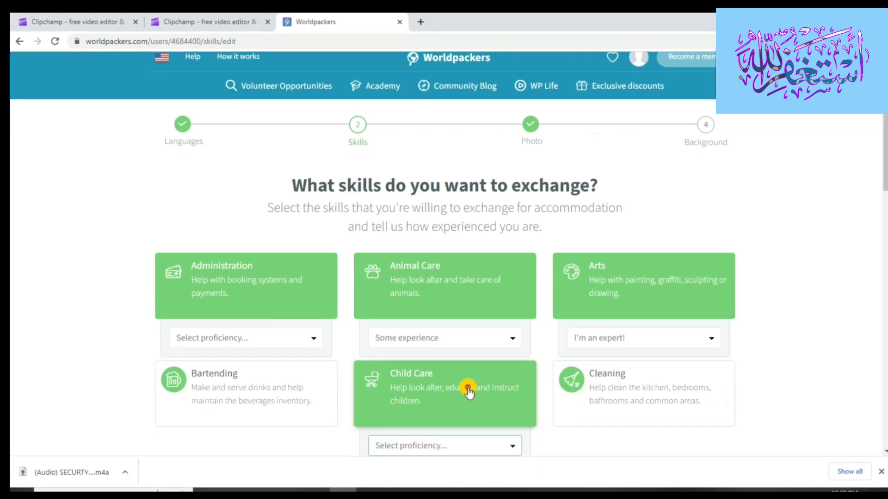
click(509, 446)
click(431, 424)
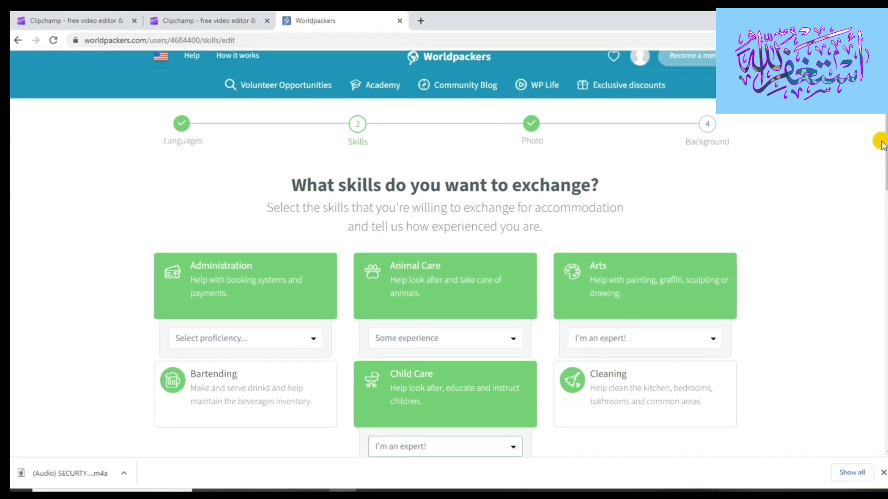
scroll(885, 185, down, 2)
drag(883, 179, 883, 238)
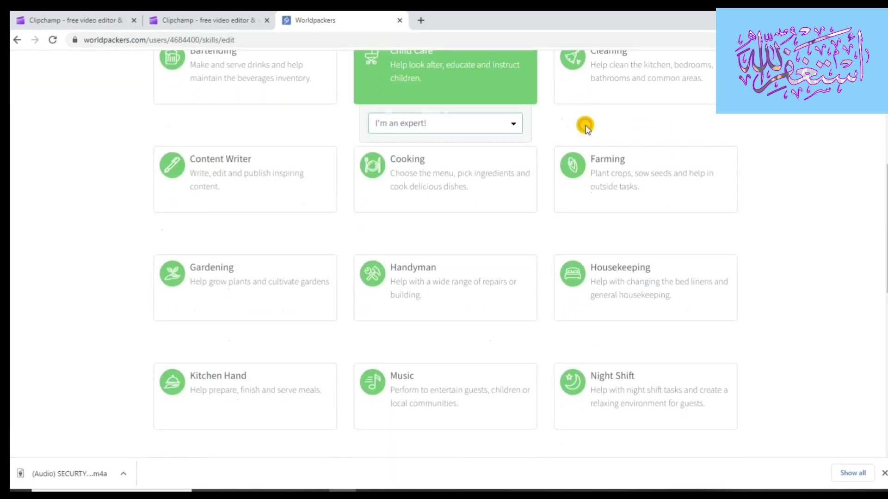
click(575, 168)
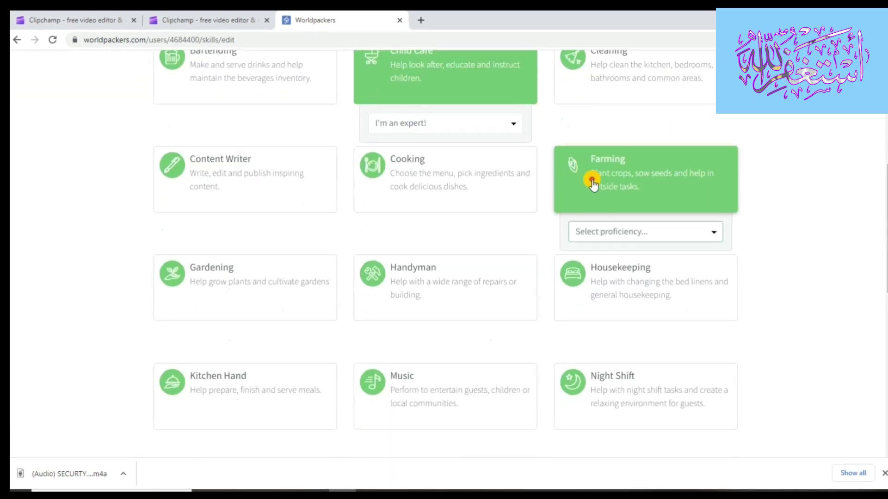
click(686, 233)
click(601, 287)
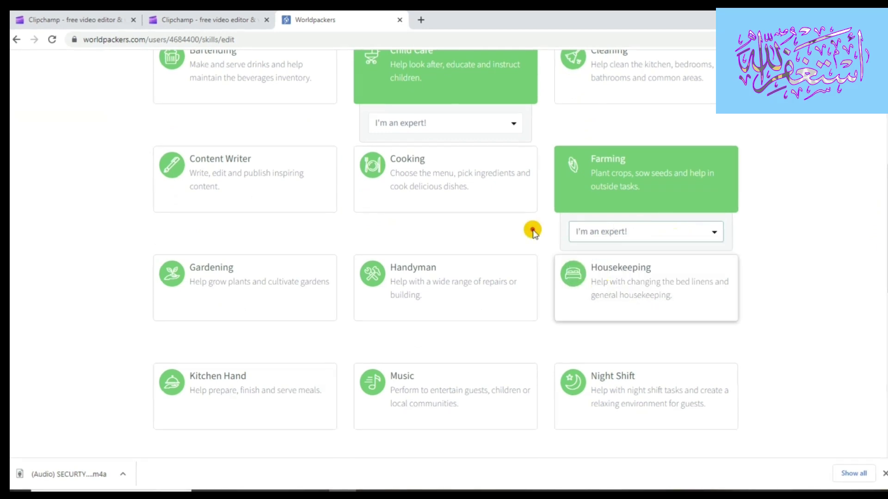
Add Cooking with the proficiency I'm an expert!, and select the Content Writer skill without a proficiency.
click(468, 176)
click(468, 230)
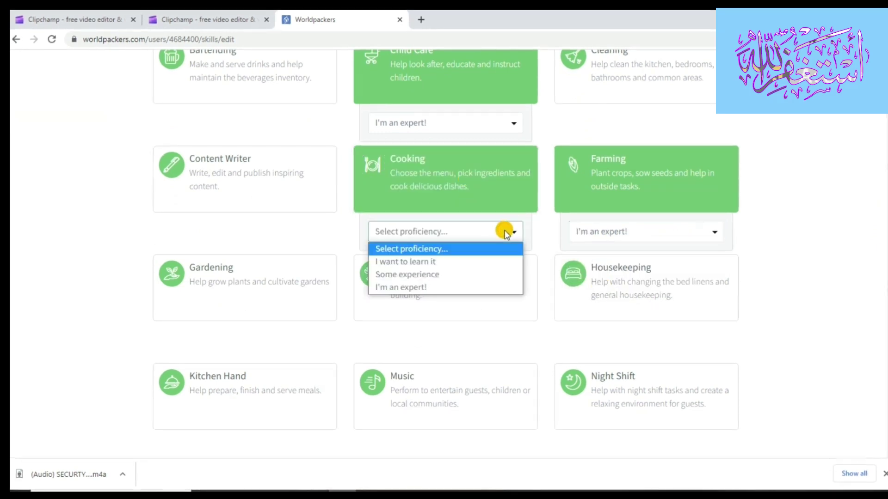
click(447, 287)
click(285, 179)
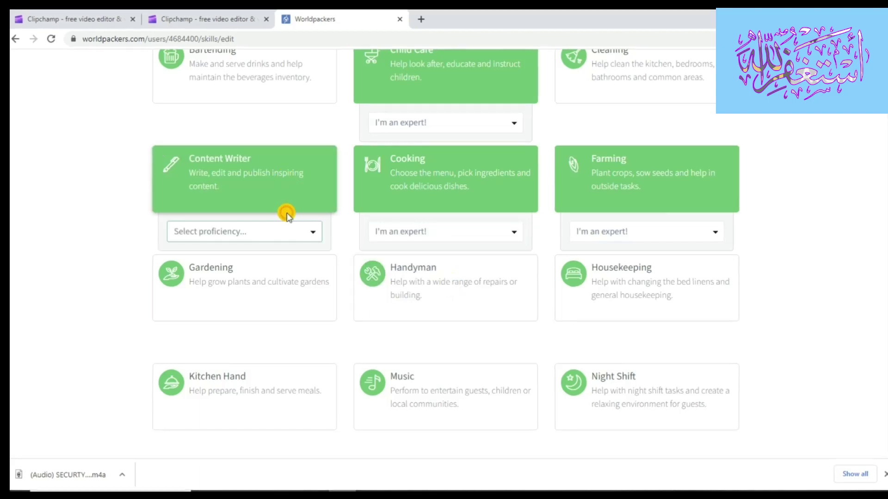
Add the Gardening and Kitchen Hand skills, both with the proficiency I'm an expert!
click(273, 277)
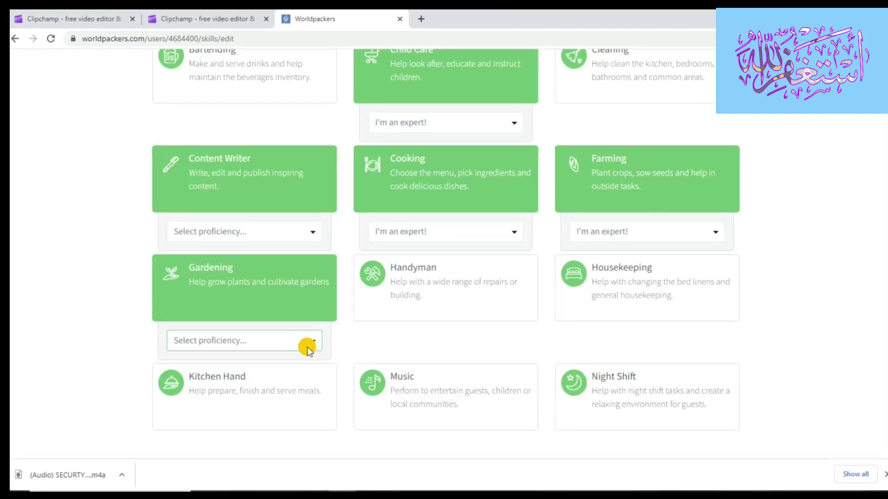
click(310, 342)
click(273, 397)
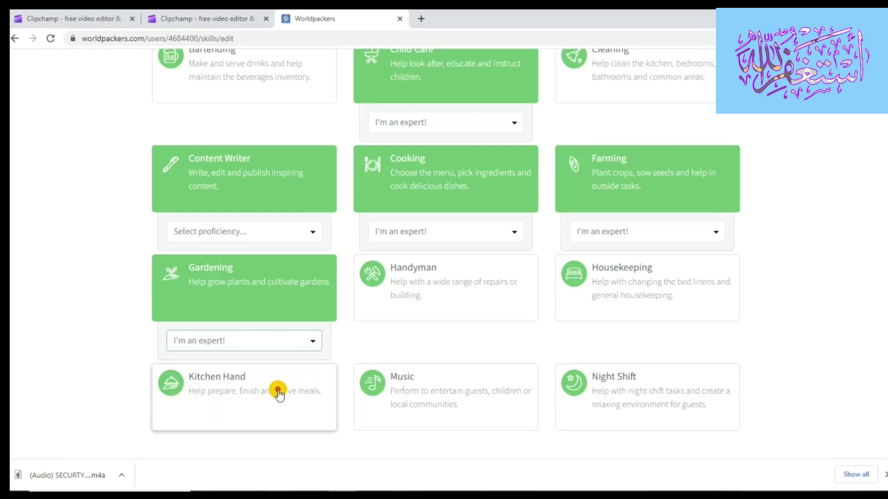
click(301, 373)
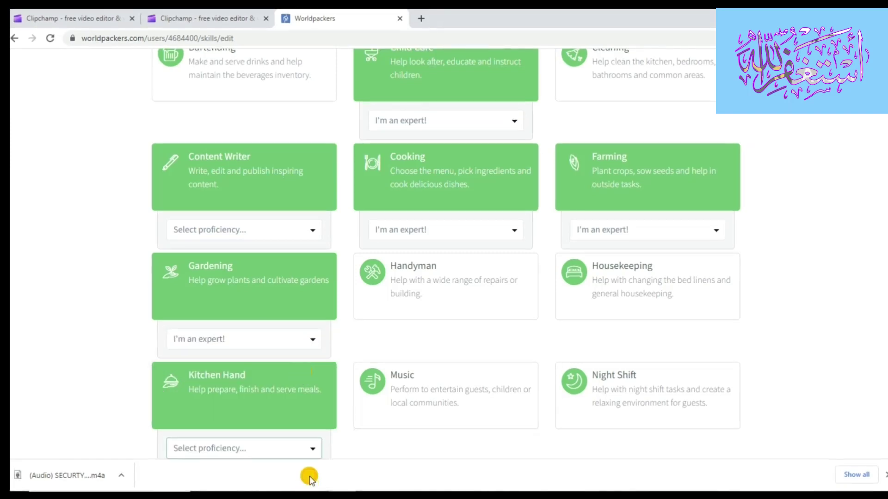
click(305, 448)
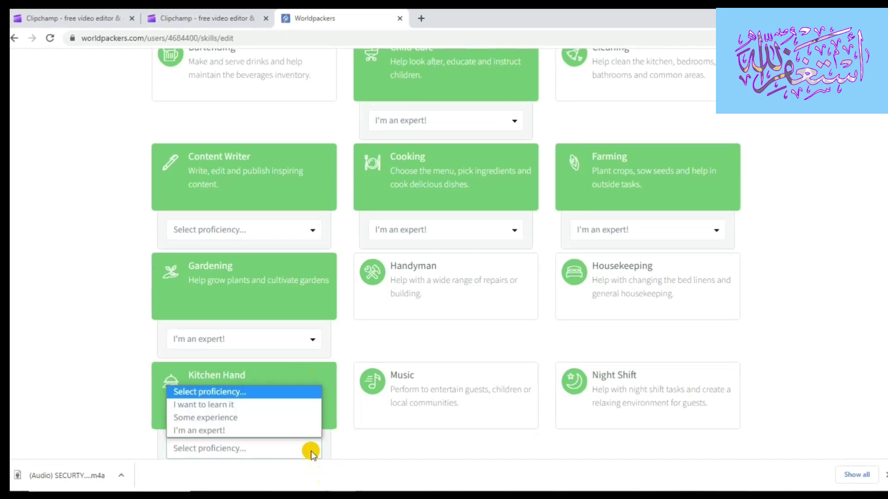
click(277, 430)
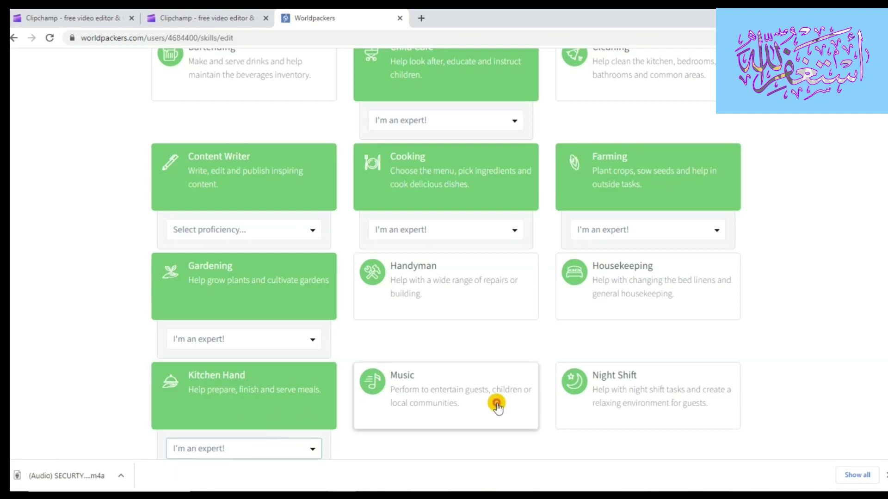
Add the Night Shift and Housekeeping skills, both with the proficiency I'm an expert!
click(636, 381)
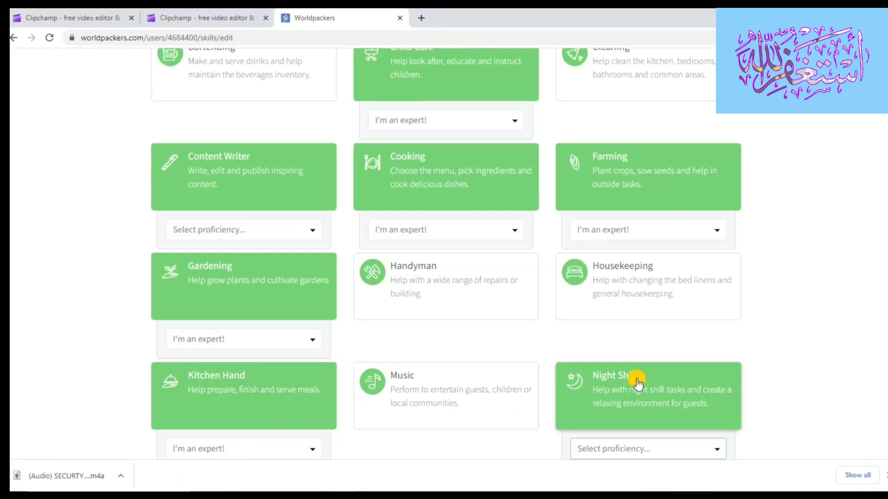
click(719, 448)
click(703, 429)
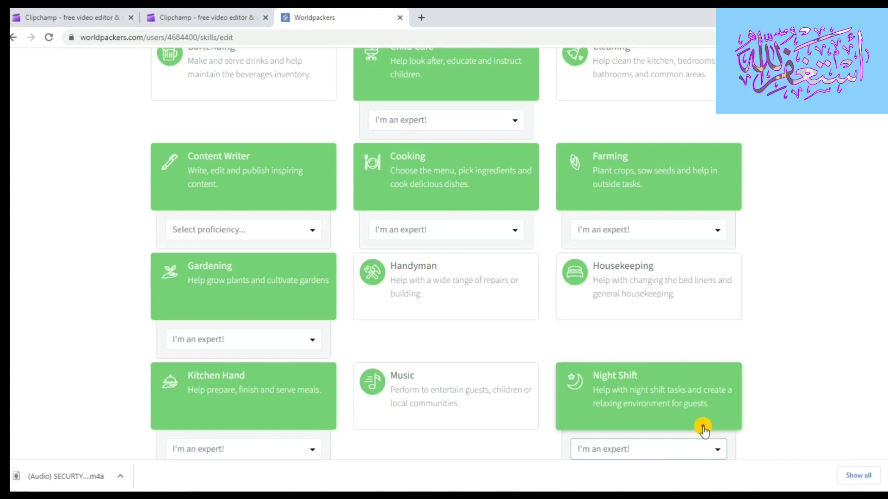
click(712, 270)
click(716, 340)
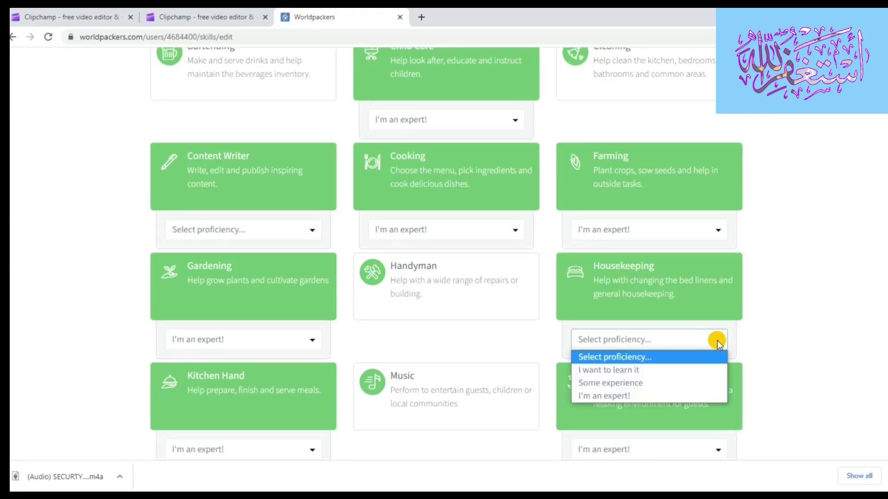
click(650, 395)
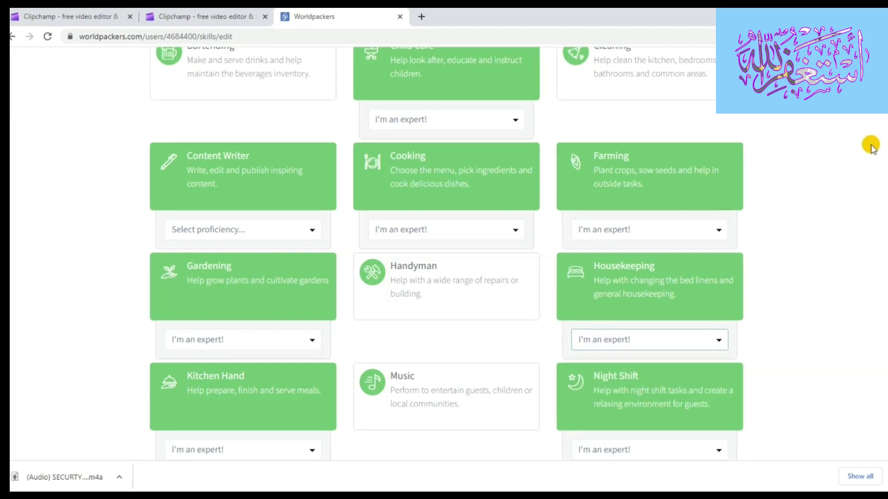
Select the Painting & Decorating and Reception skills, leaving their proficiency unset.
scroll(886, 177, down, 4)
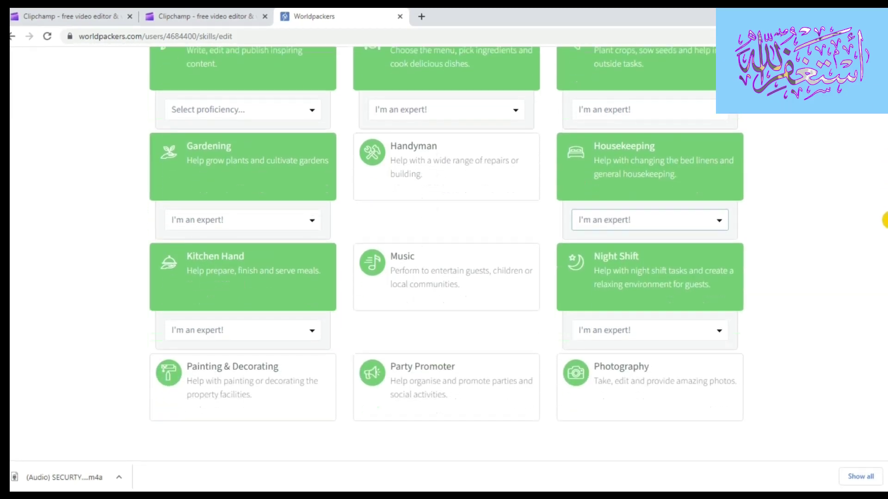
scroll(885, 238, down, 1)
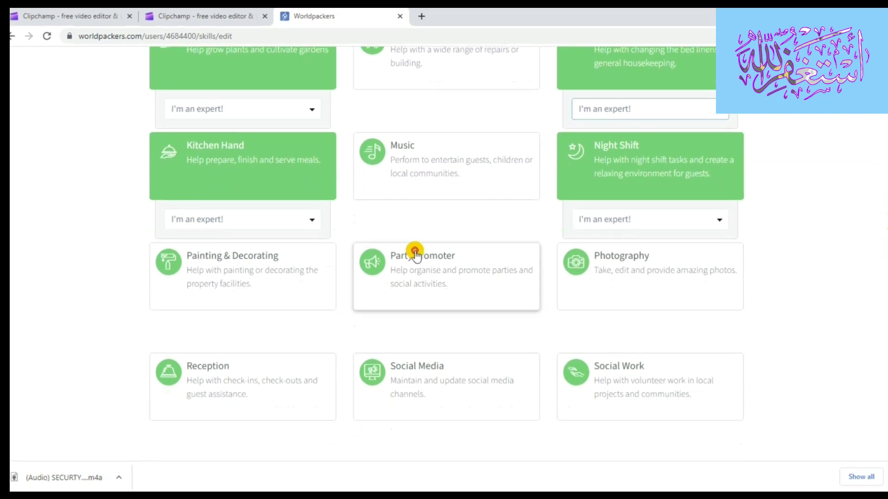
click(239, 283)
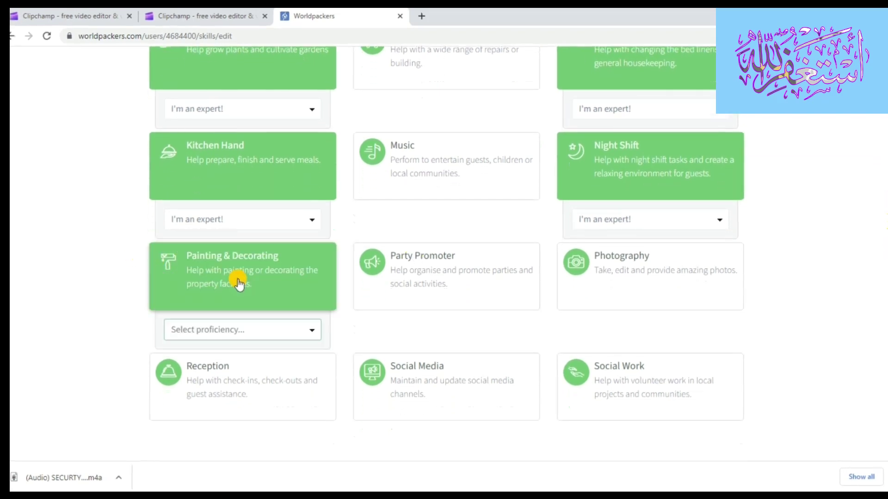
click(309, 328)
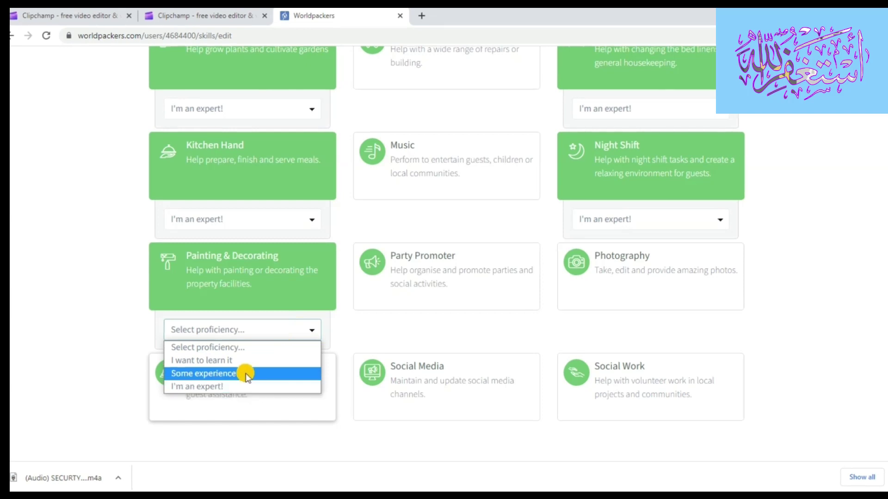
click(247, 403)
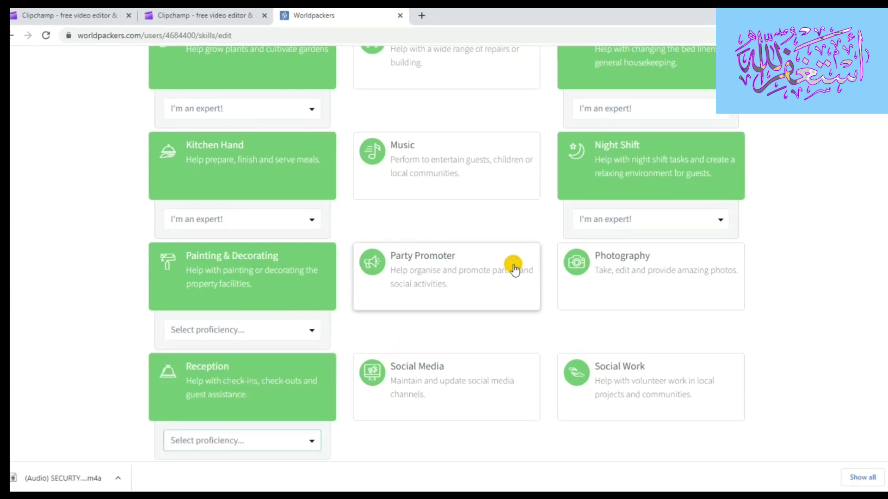
Add the Photography skill with the proficiency I want to learn it, and Social Work with I'm an expert!
click(661, 273)
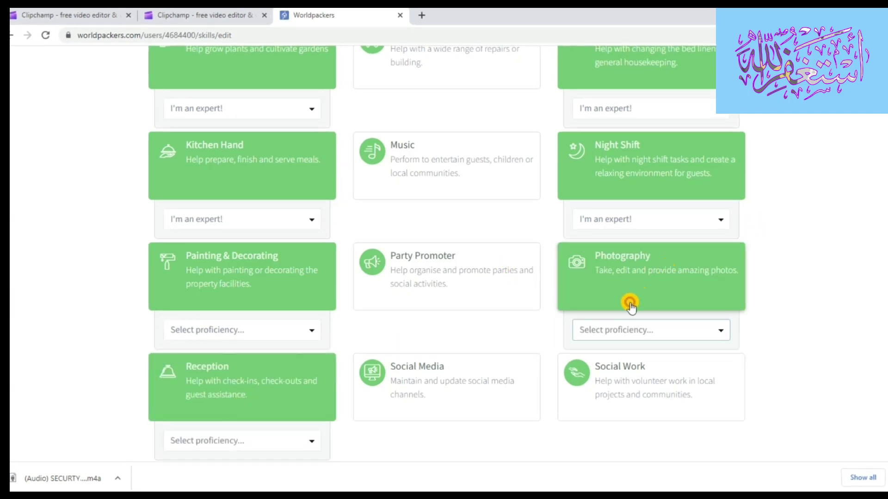
click(718, 331)
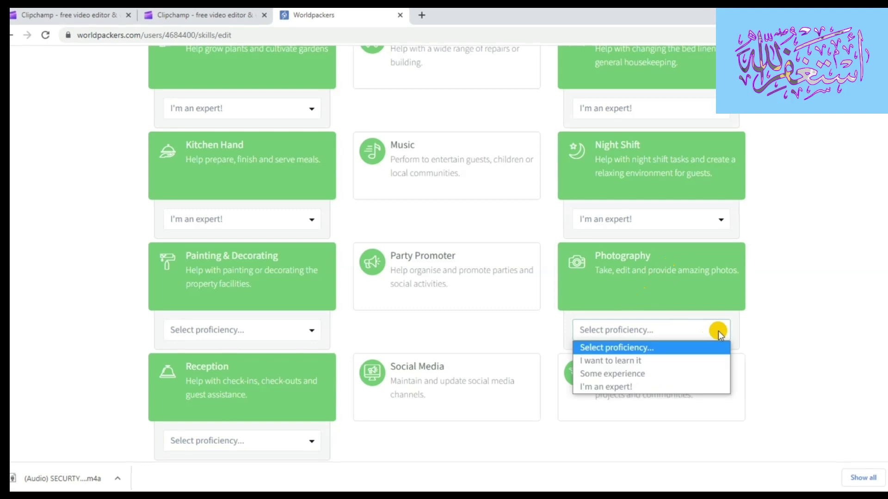
click(644, 359)
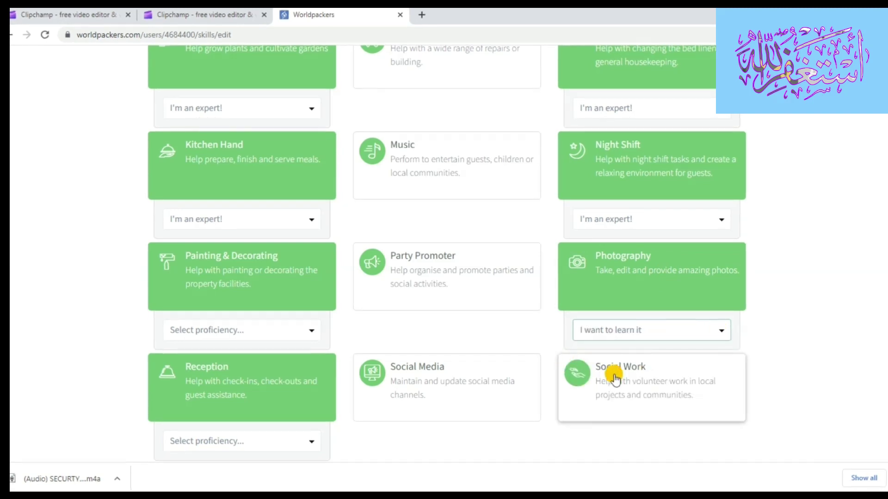
click(705, 391)
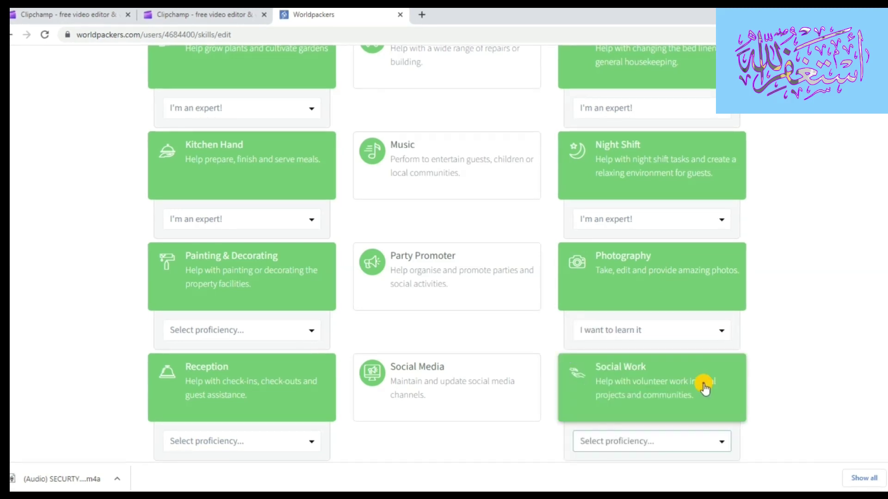
click(721, 440)
click(672, 424)
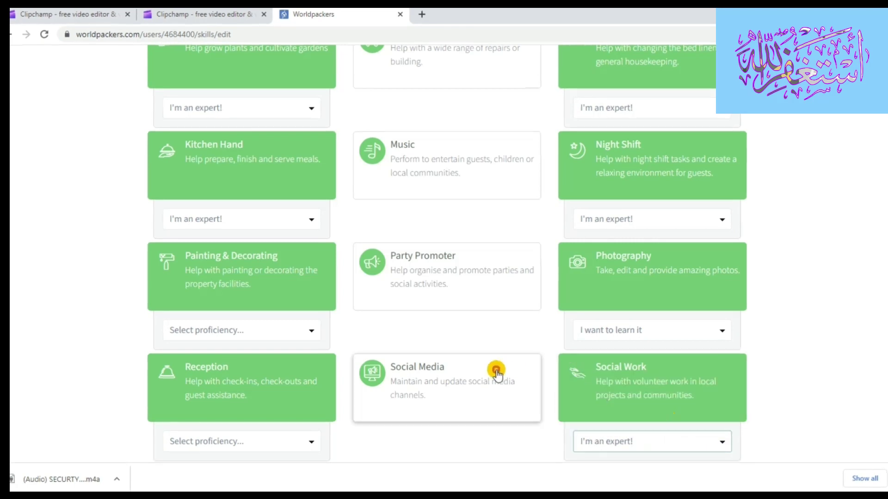
Add the Social Media skill with the proficiency Some experience, and save the skills selection.
click(489, 377)
click(513, 440)
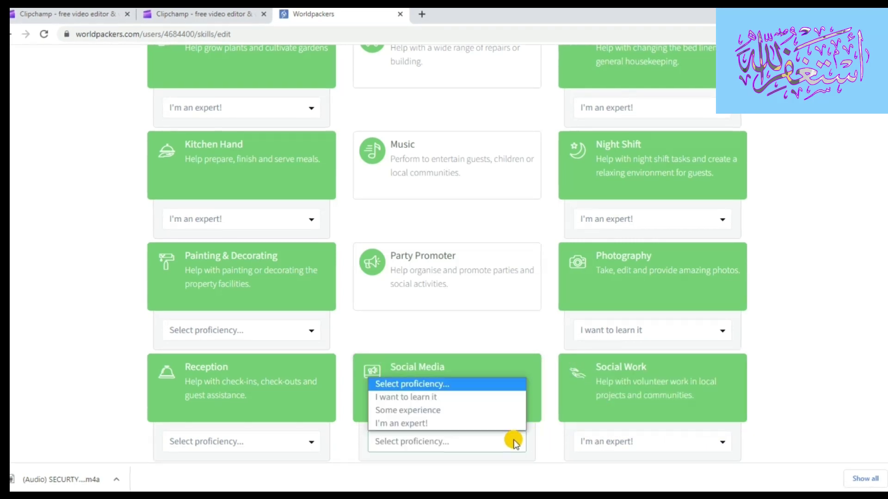
click(471, 410)
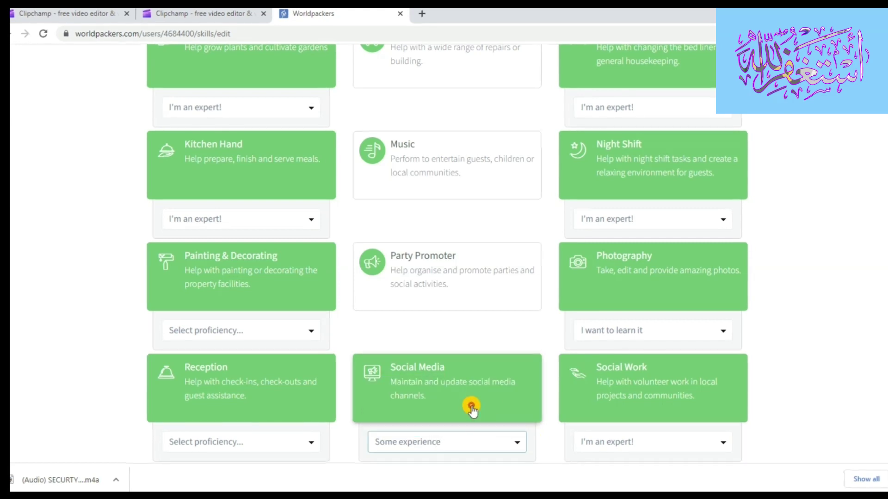
scroll(740, 283, down, 3)
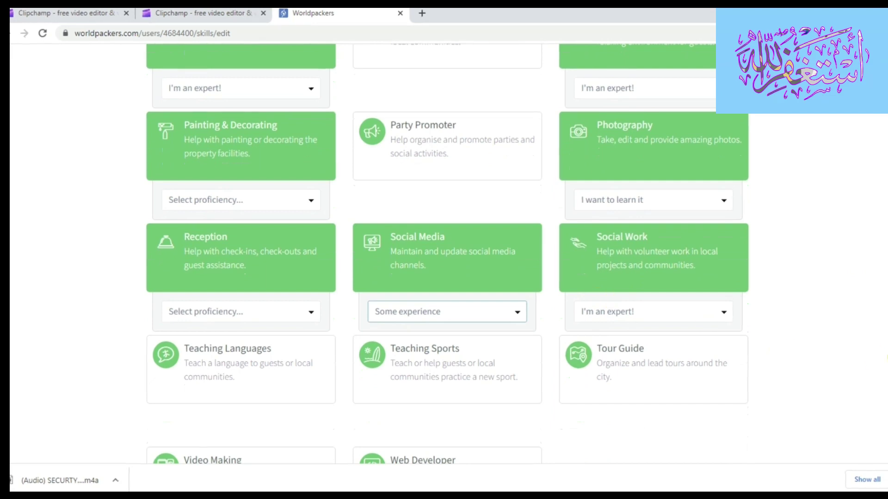
scroll(447, 254, down, 2)
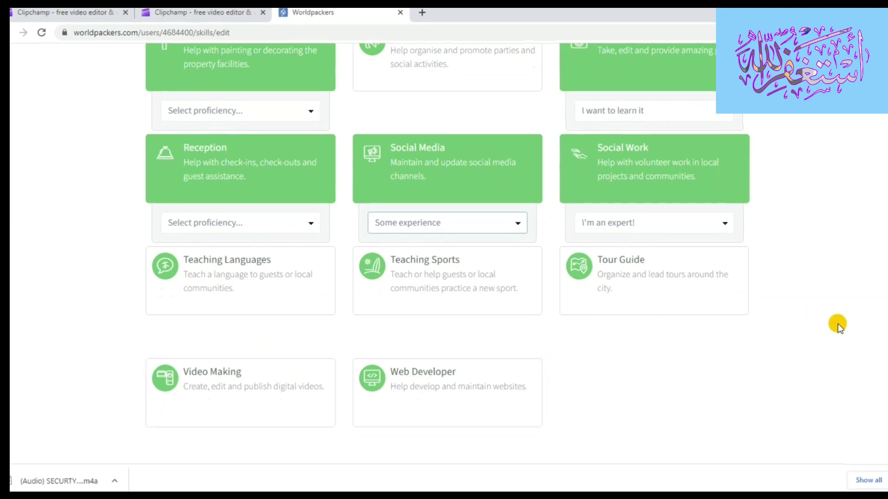
scroll(447, 254, down, 1)
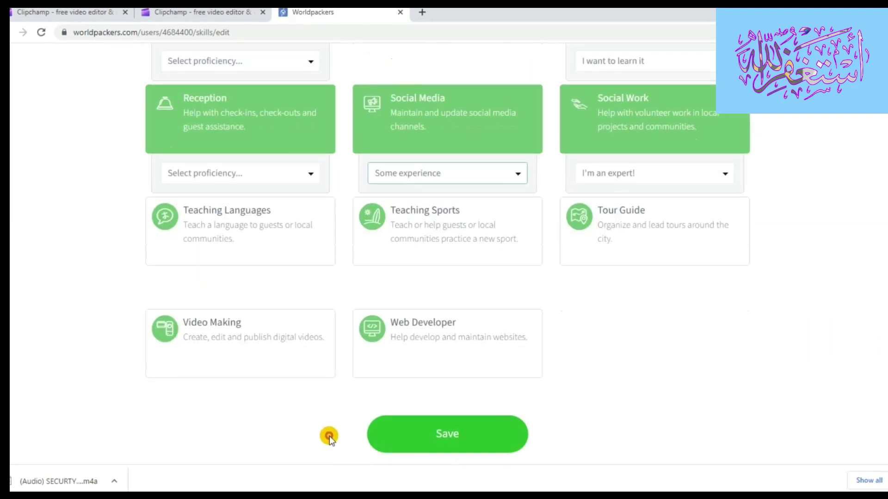
click(438, 439)
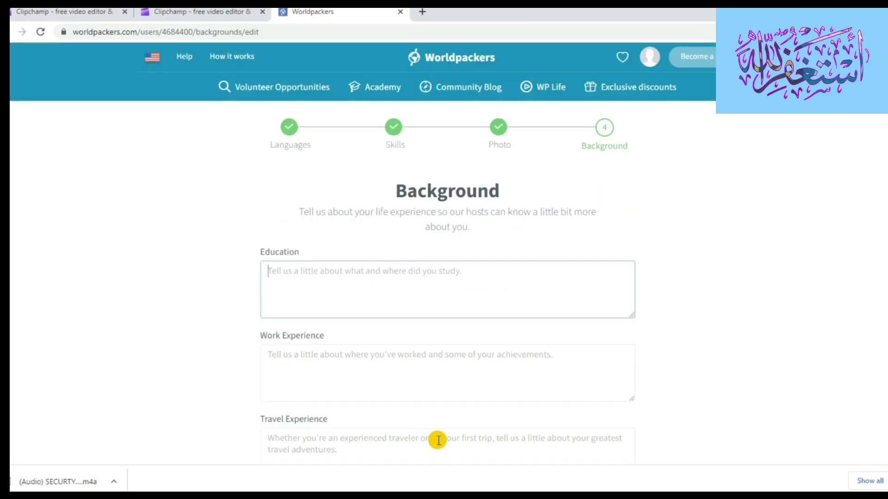
Enter "some collage" as the Education entry of the profile background.
click(430, 289)
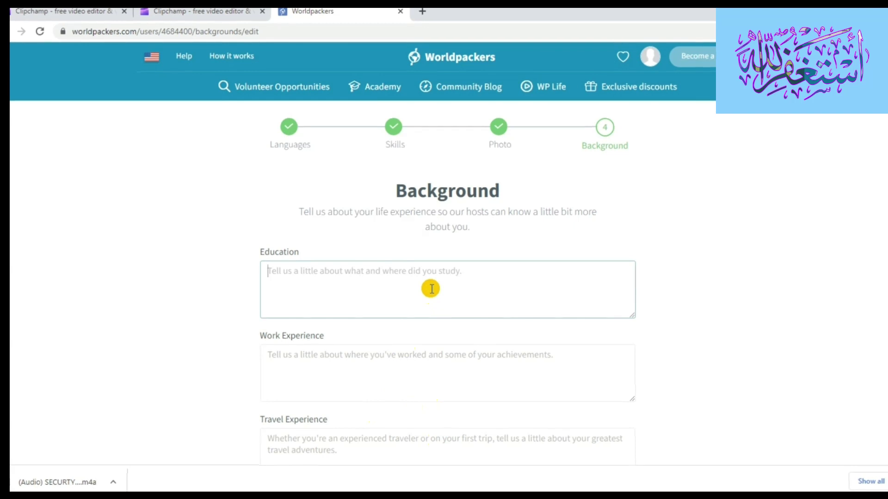
text(c)
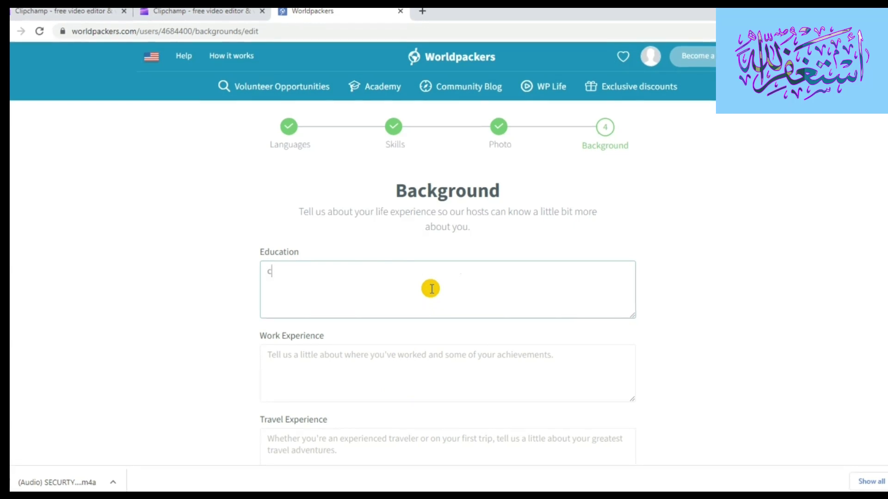
key(BackSpace)
text(some)
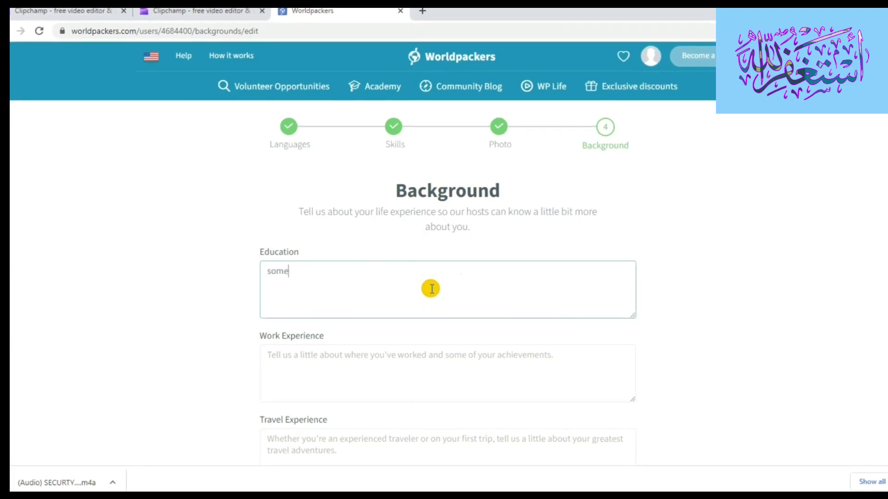
text( collage)
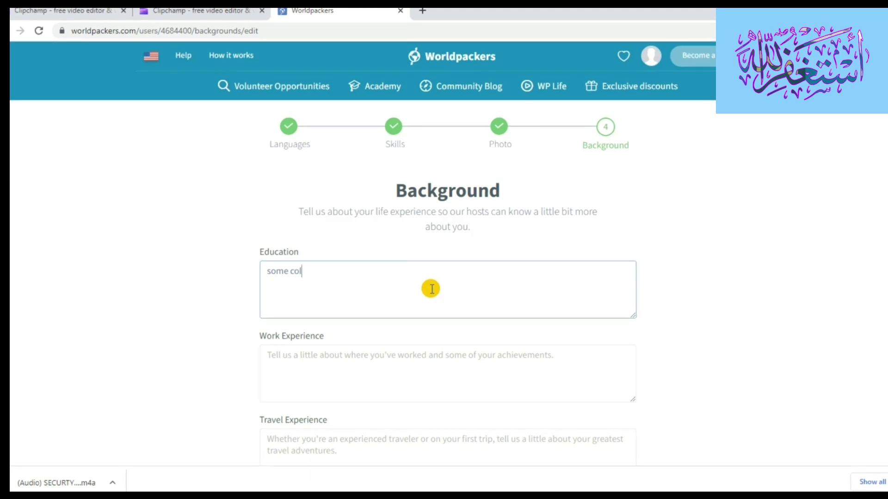
Enter "work in agricultre" as the Work Experience entry of the profile background.
click(449, 356)
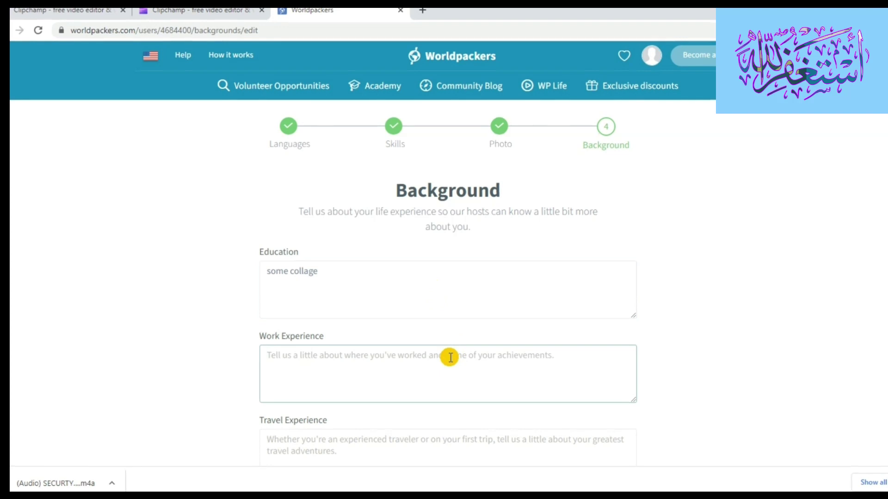
text(Wor)
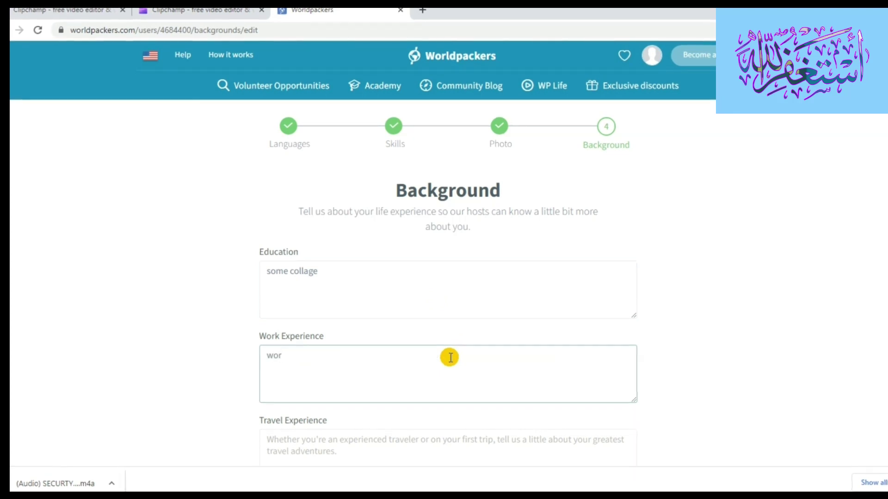
key(BackSpace)
key(BackSpace)
key(BackSpace)
text(a)
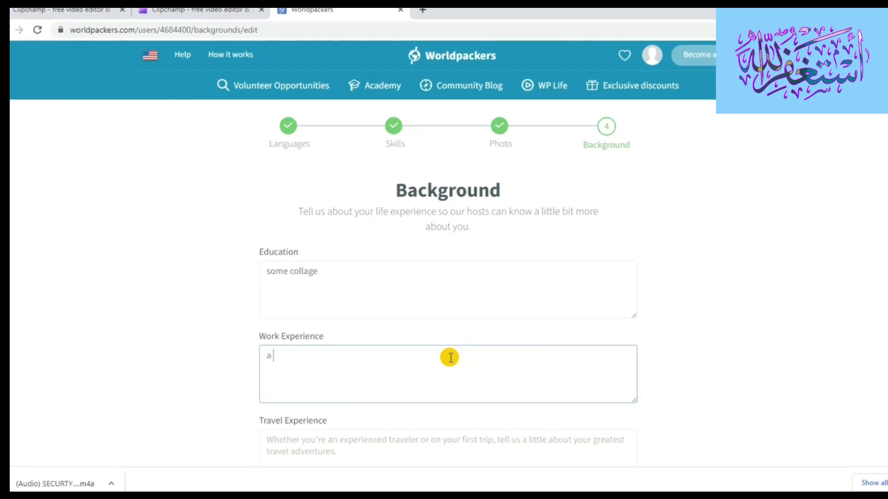
key(BackSpace)
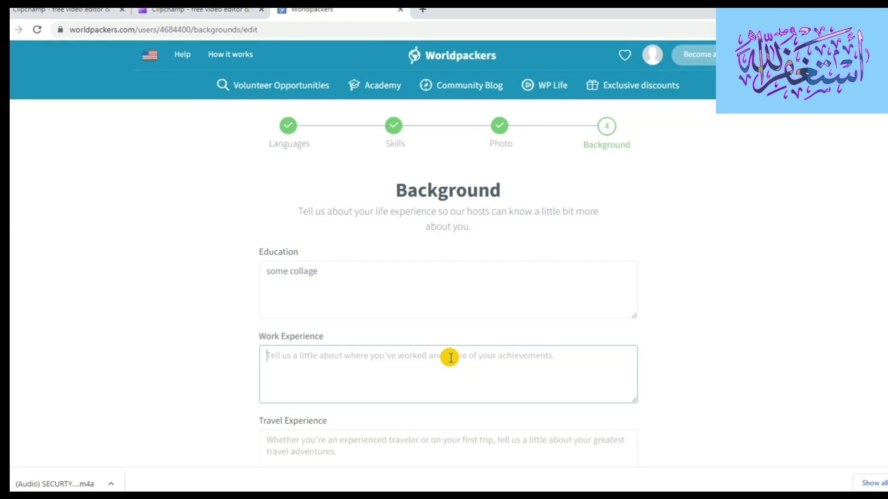
text(work in a)
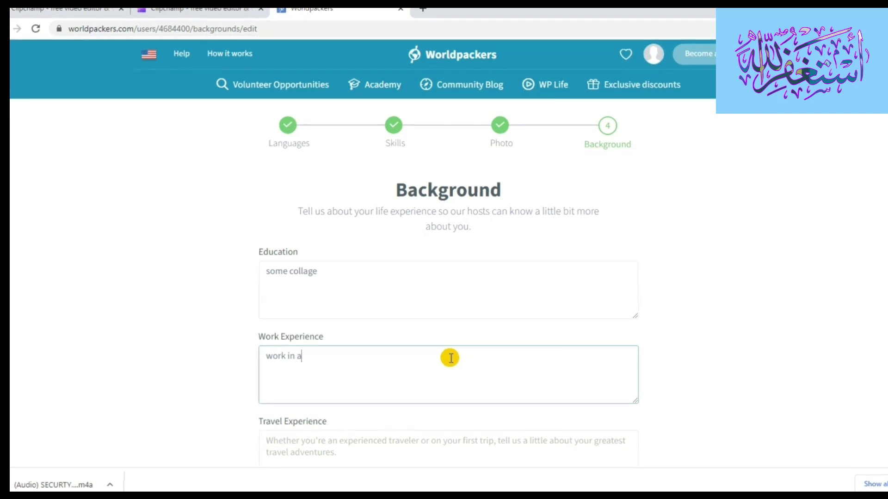
text(gricultre)
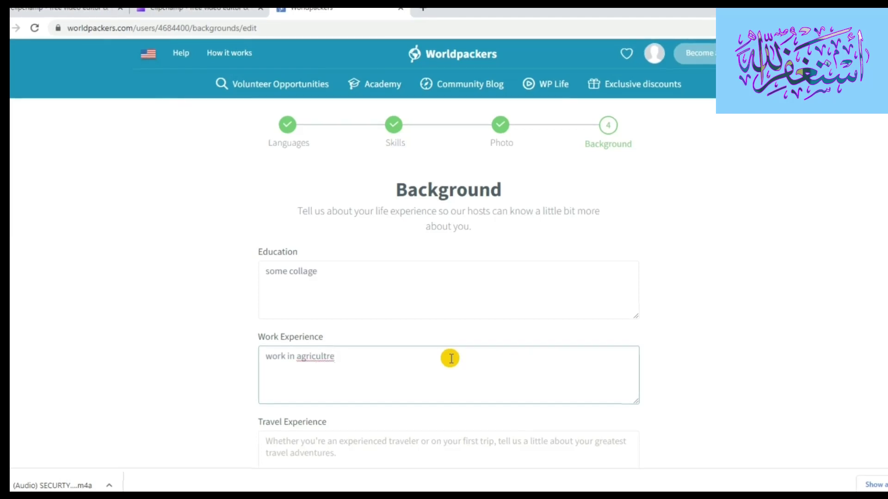
Enter "first trip sudia arab and second middle east" as the Travel Experience, and save the background.
click(595, 457)
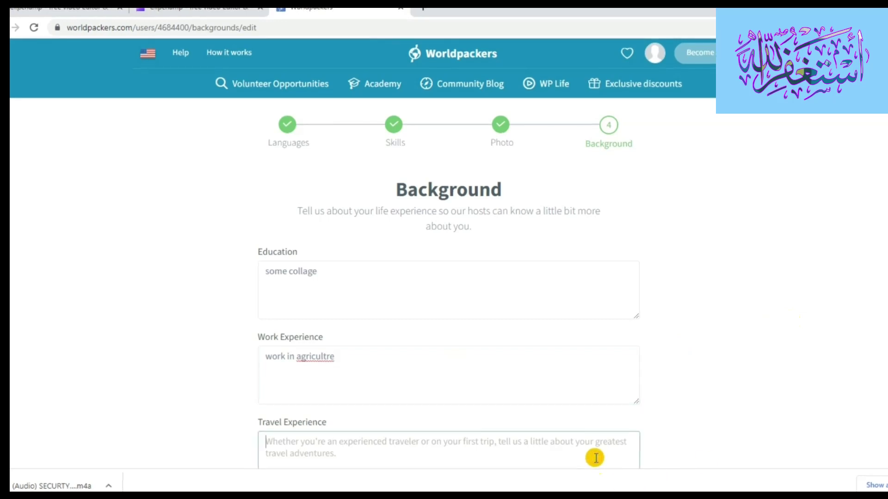
text(f)
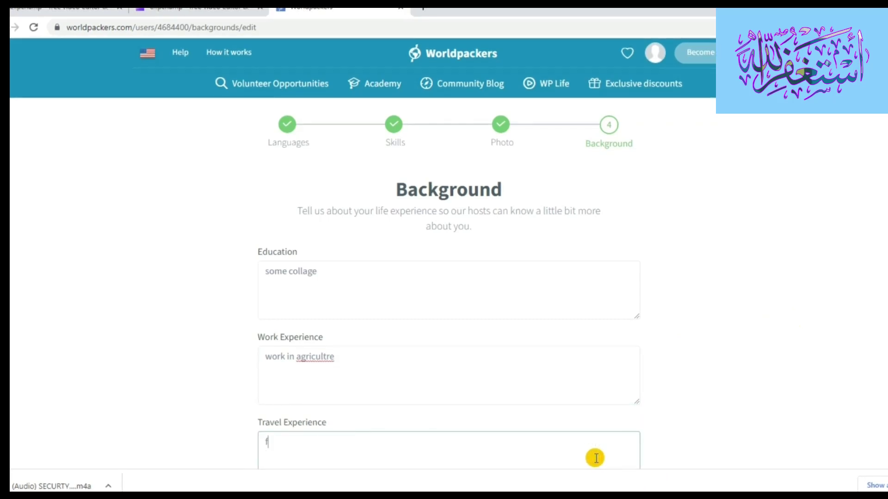
text(irs)
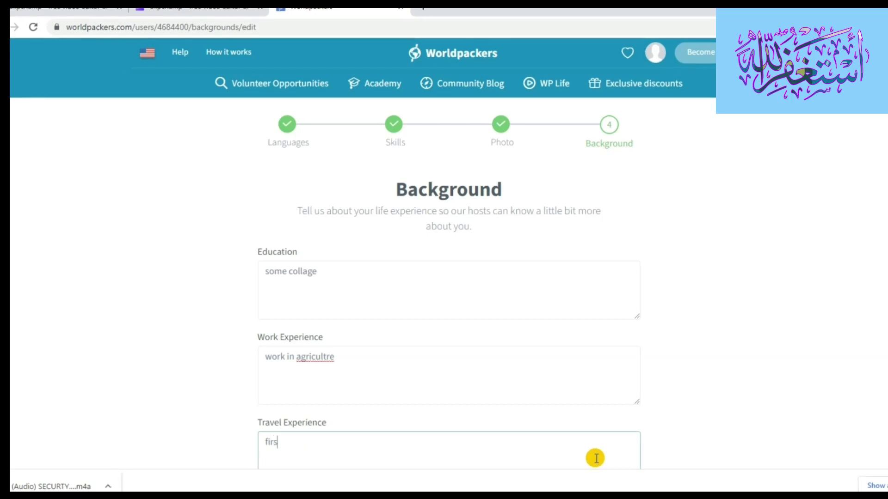
text(t trip sud)
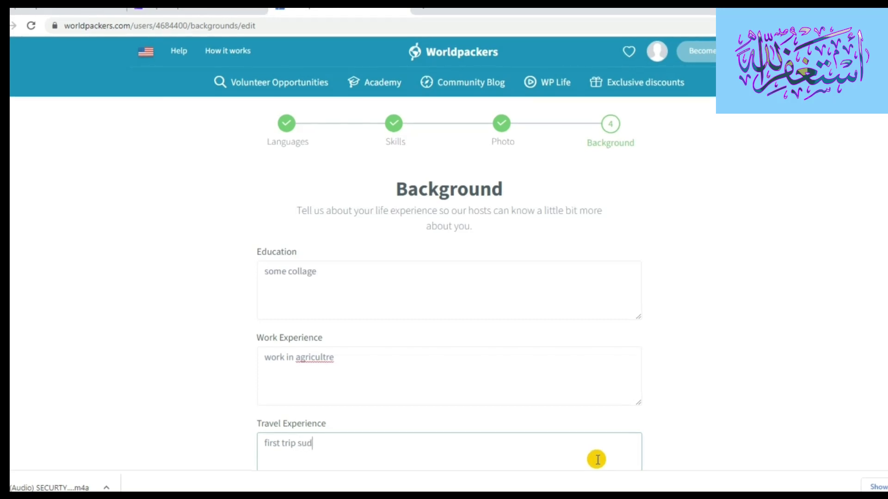
text(ia )
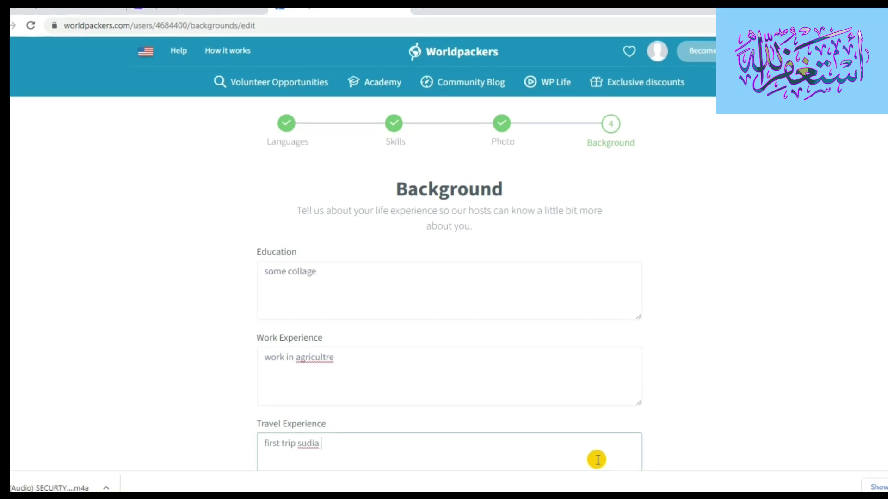
text(arab and)
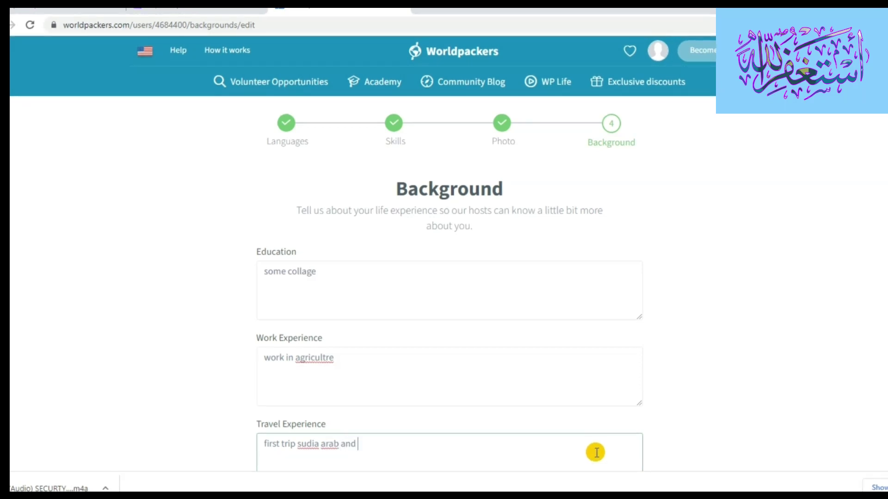
text( seco)
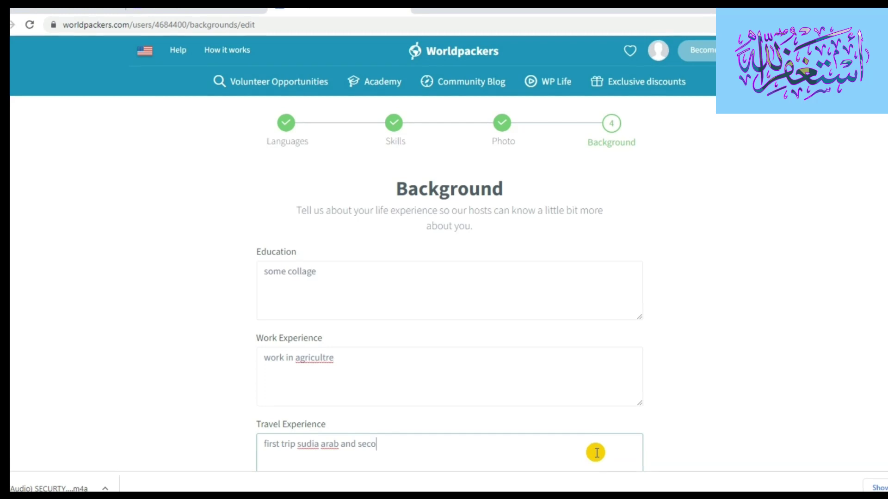
text(nd mi)
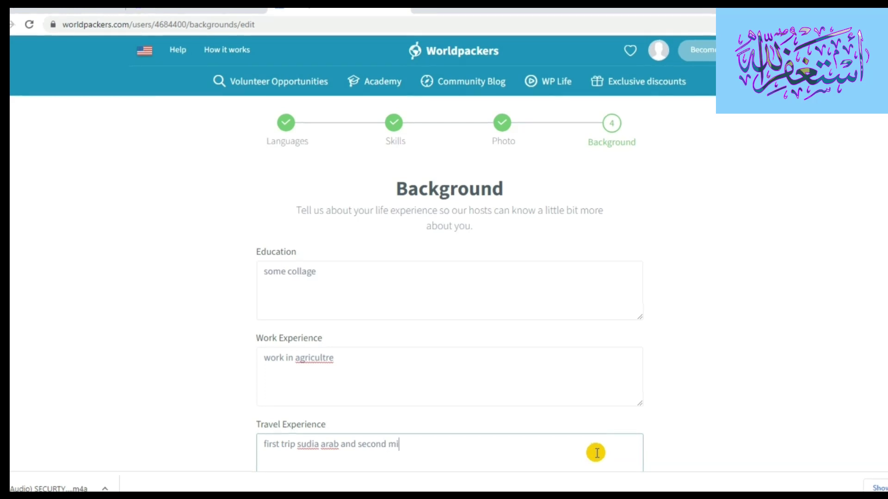
text(ddl)
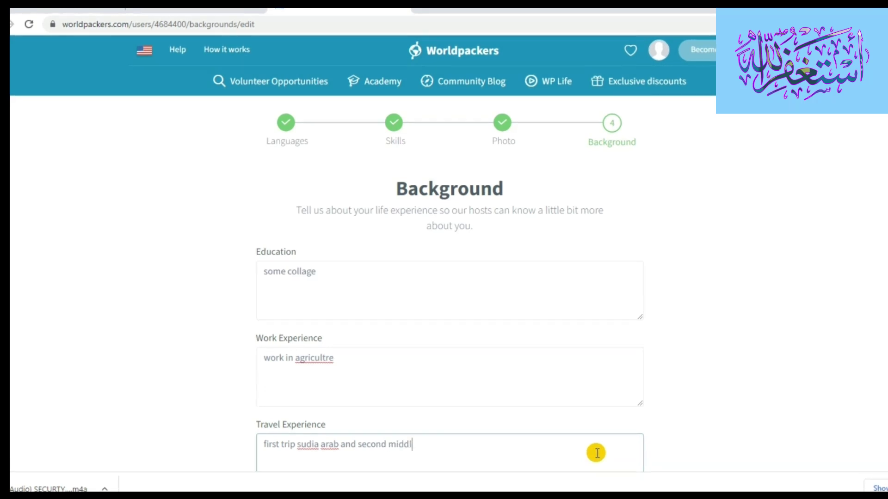
text(e east)
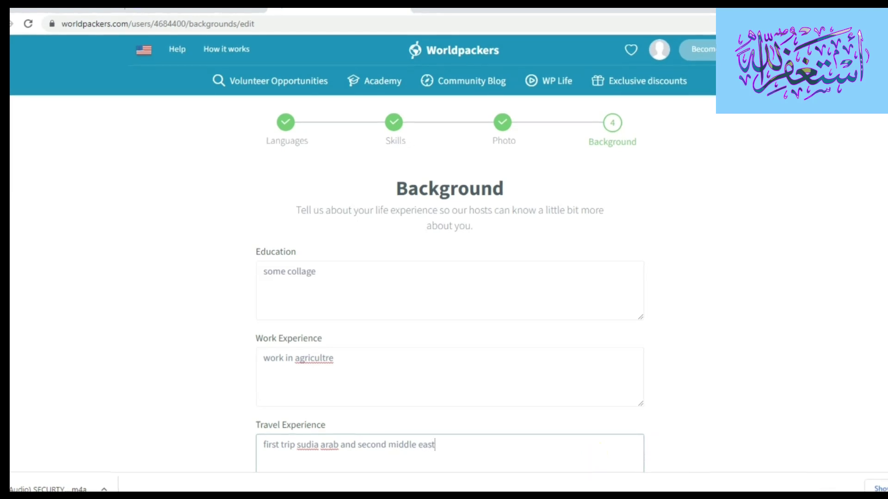
scroll(812, 412, down, 2)
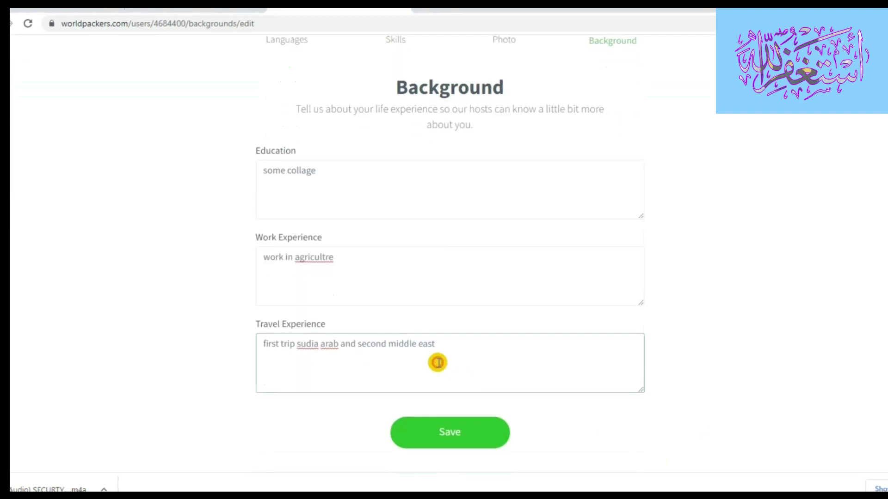
click(435, 429)
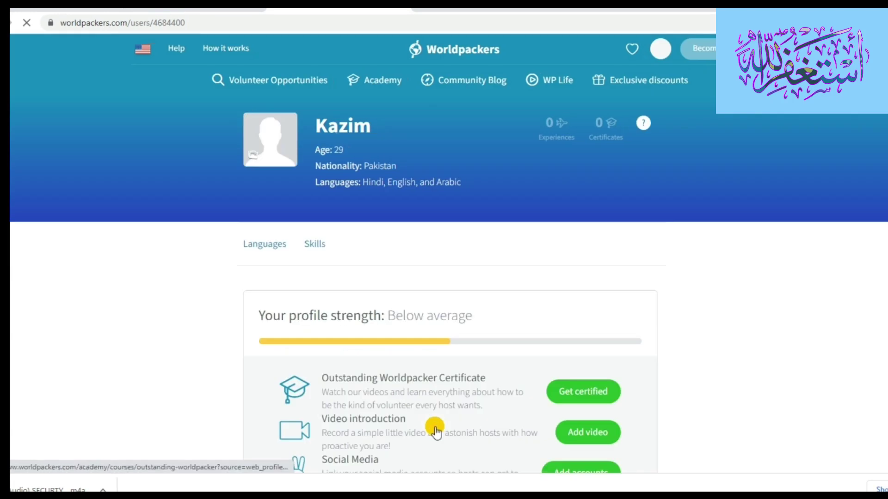
Open the Outstanding Worldpacker Certificate course from the profile strength list and examine its mentor and certificate details.
click(436, 429)
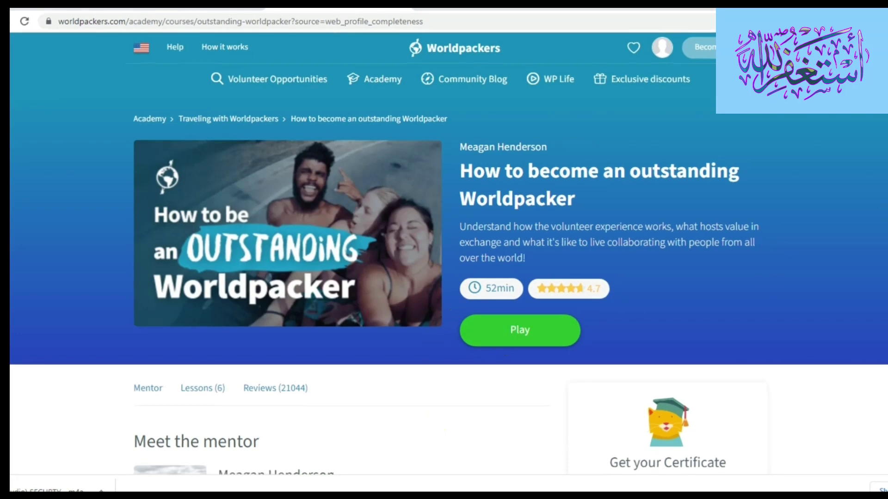
scroll(448, 249, down, 4)
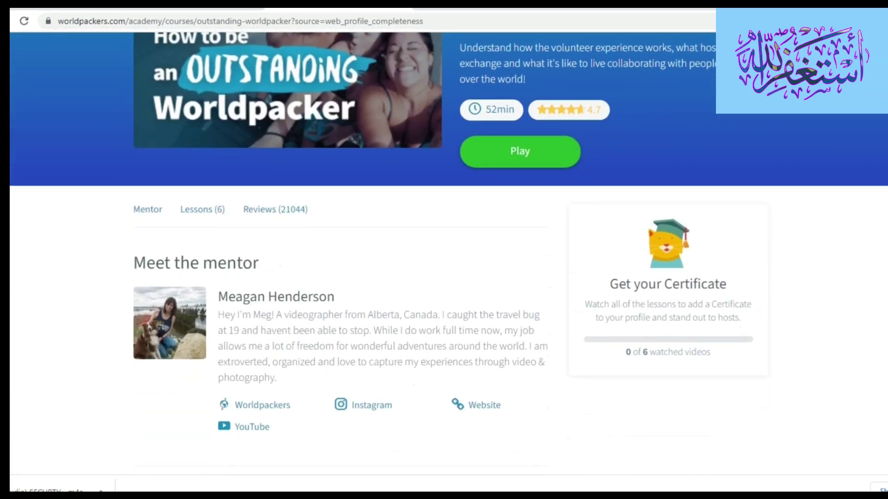
Start the How to become an outstanding Worldpacker course and look over its first lesson, The Worldpackers volunteer experience.
scroll(448, 250, up, 4)
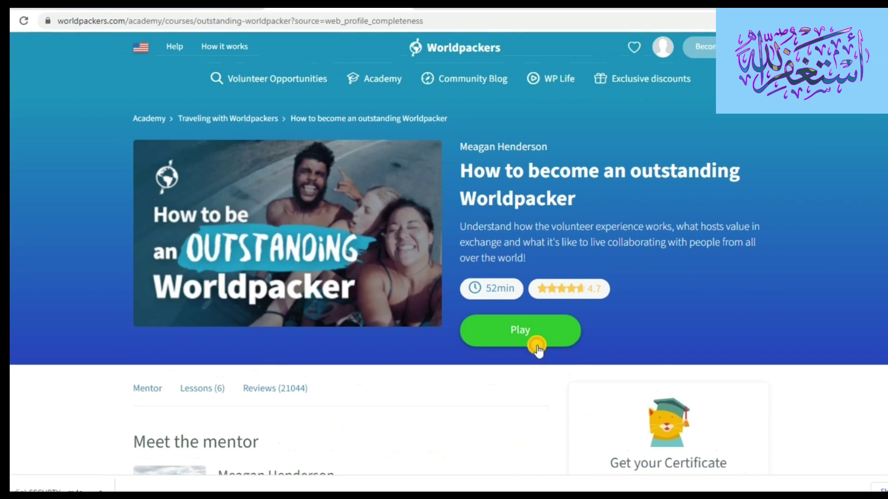
click(527, 332)
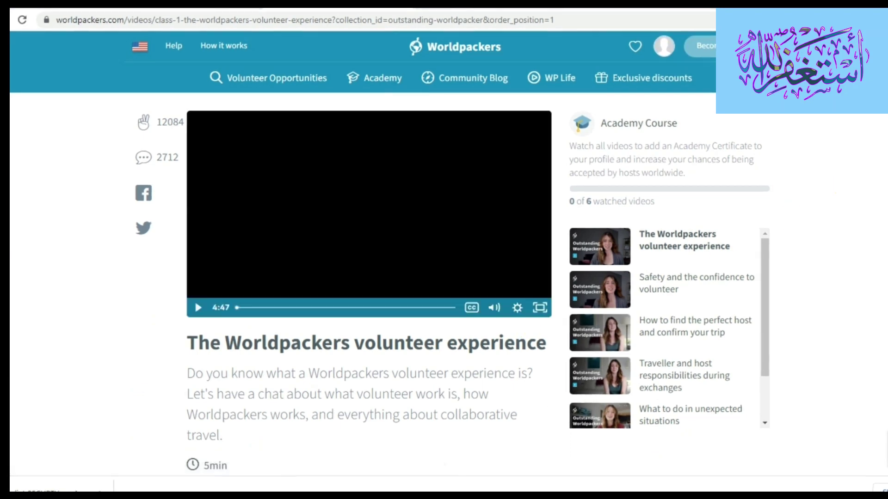
scroll(444, 249, down, 5)
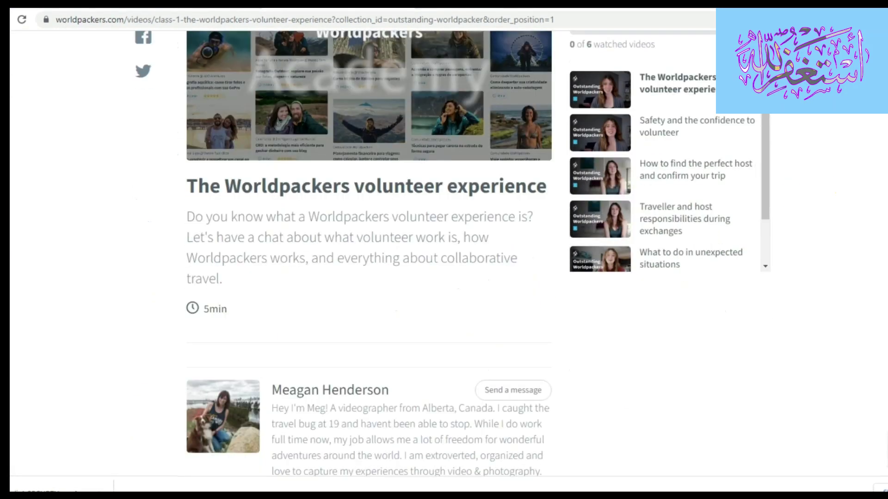
scroll(444, 250, up, 5)
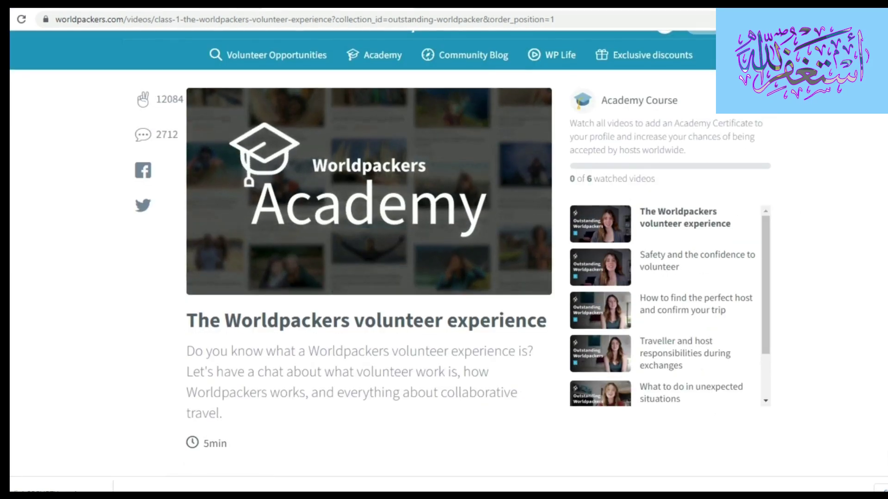
scroll(444, 249, down, 2)
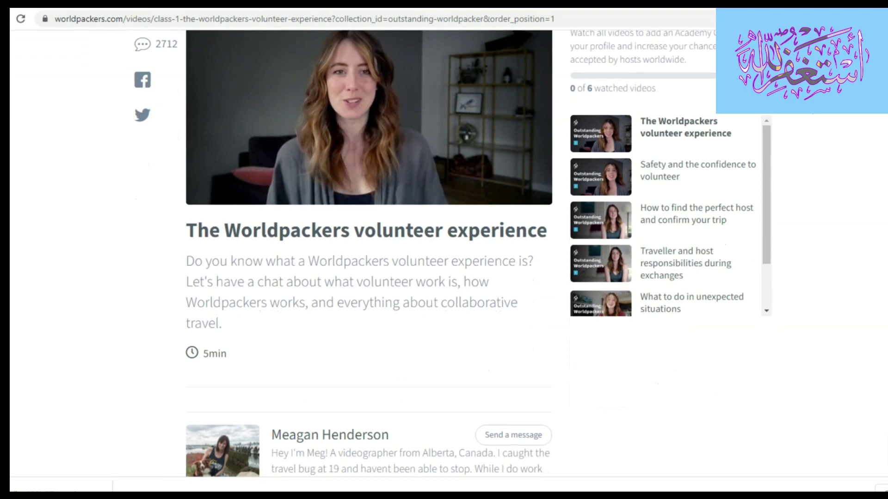
Skip through the video of The Worldpackers volunteer experience lesson towards its end, and return to about 3:06.
drag(241, 195, 436, 203)
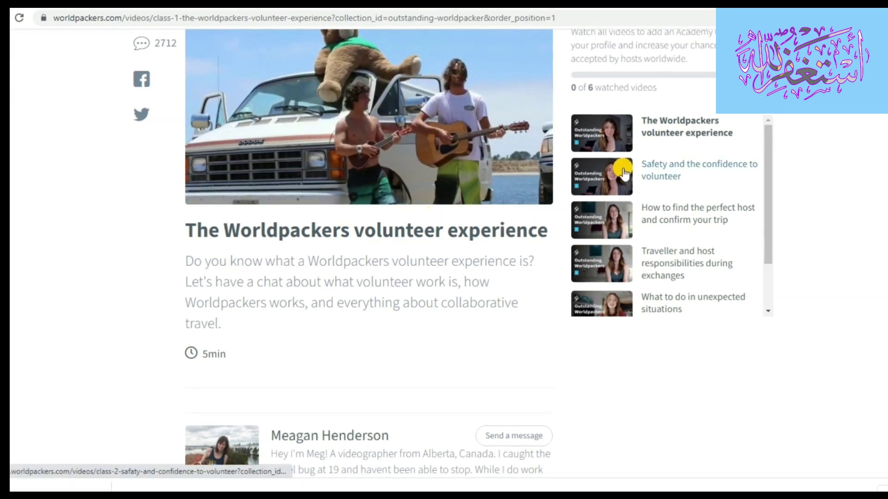
mouse_move(766, 169)
mouse_down()
mouse_move(765, 224)
mouse_move(769, 152)
mouse_up()
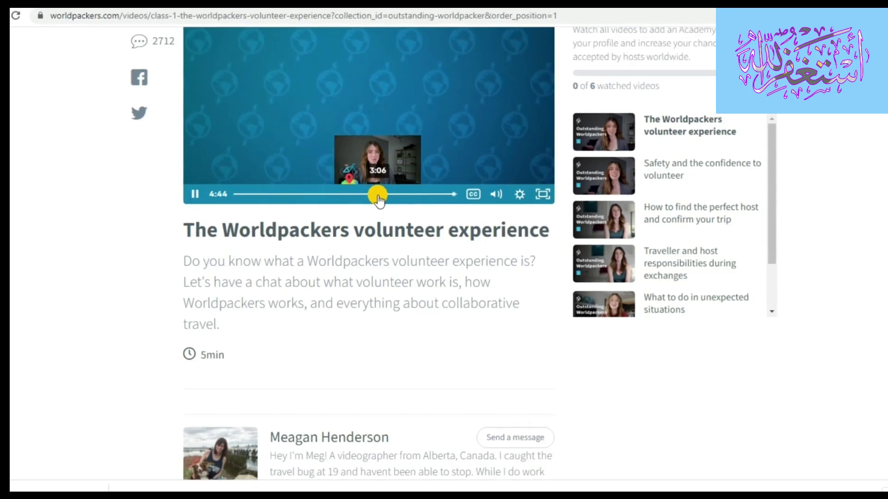
click(373, 195)
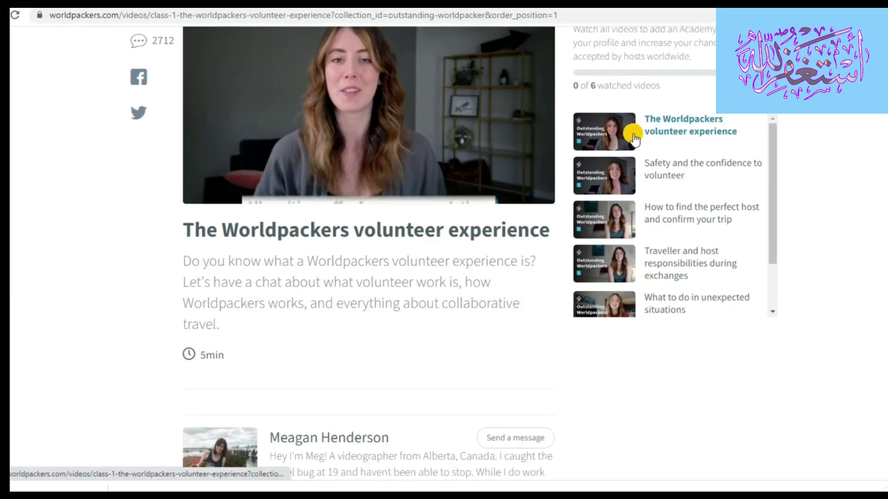
Open the Safety and the confidence to volunteer lesson and skip ahead in its video to about 1:37.
click(645, 169)
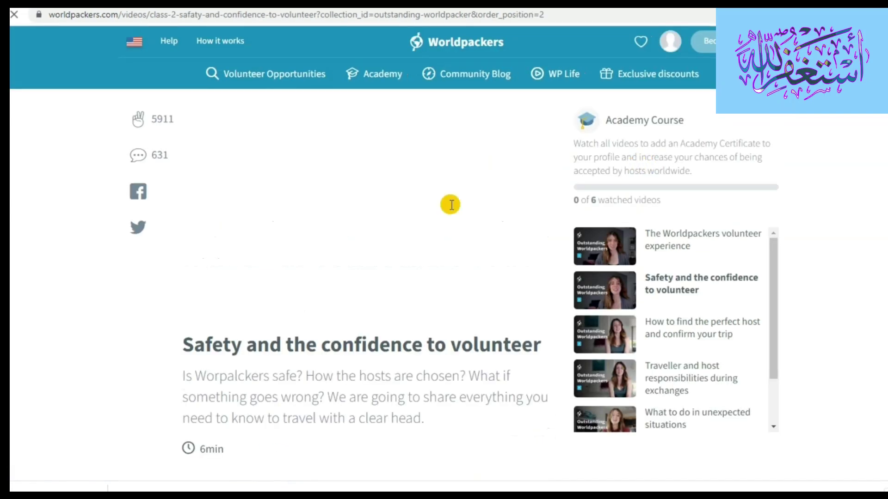
click(411, 293)
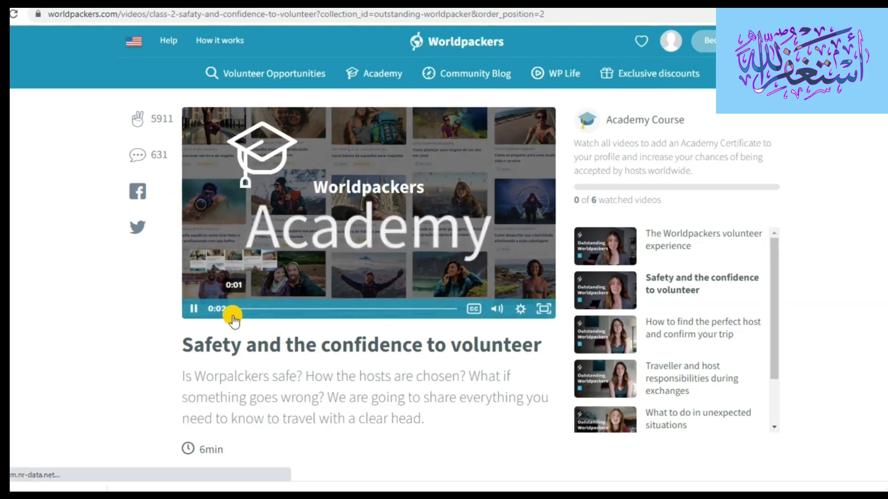
click(243, 310)
drag(242, 311, 267, 312)
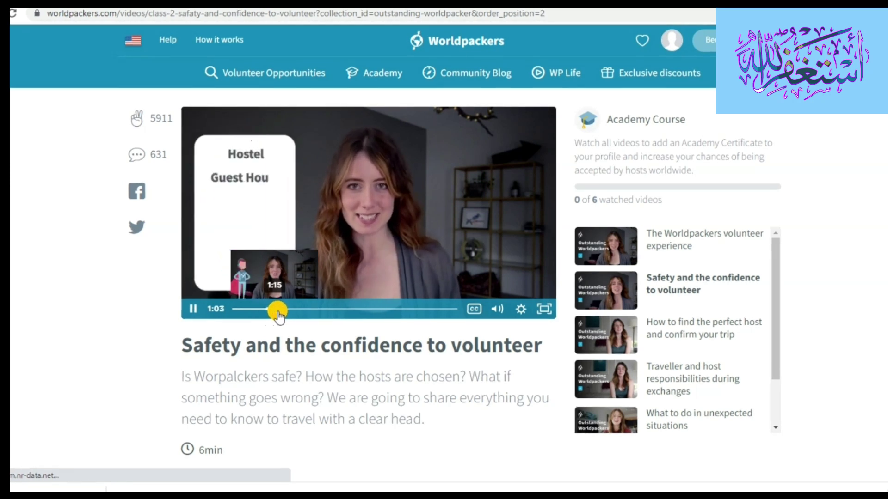
click(287, 315)
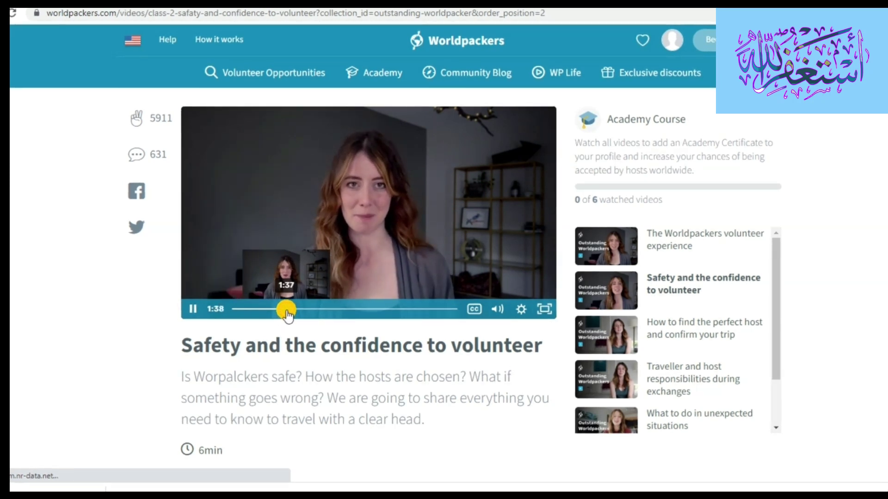